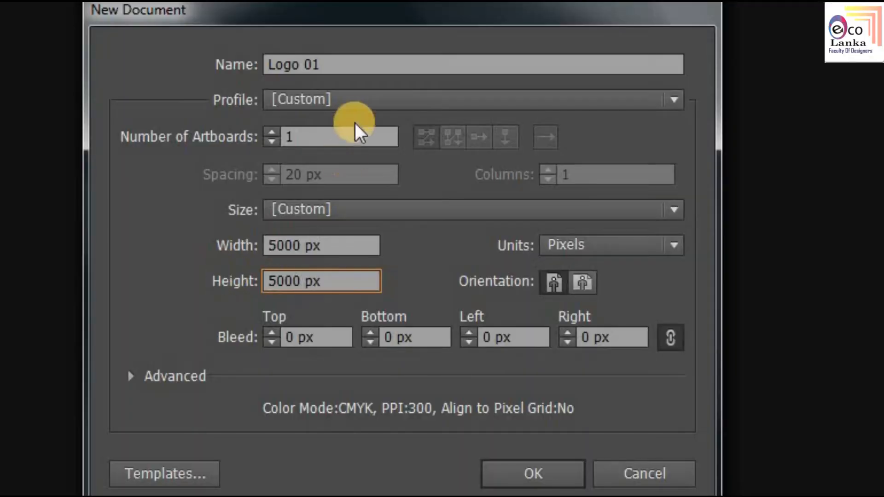
Keep the units at pixels and create the 5000 by 5000 px document named Logo 01
{"action": "left_click", "coordinate": [608, 250]}
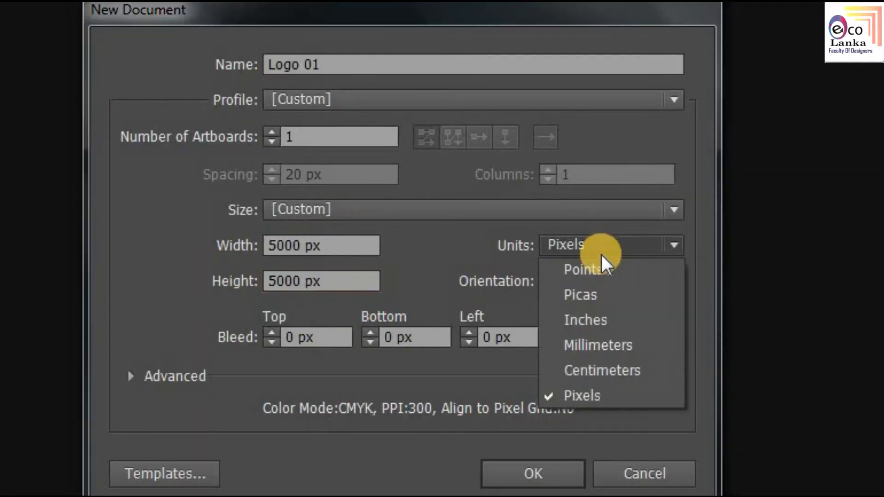
{"action": "left_click", "coordinate": [582, 396]}
{"action": "left_click", "coordinate": [531, 478]}
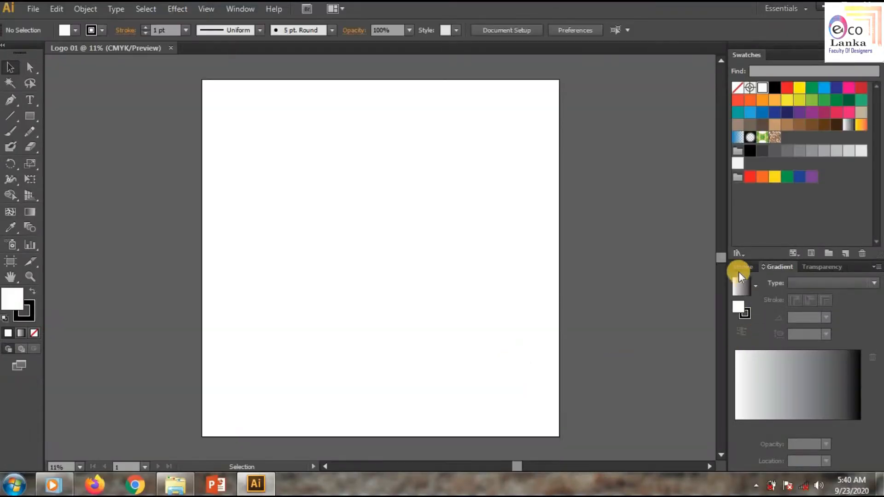
{"action": "scroll", "coordinate": [721, 257], "scroll_direction": "up", "scroll_amount": 2}
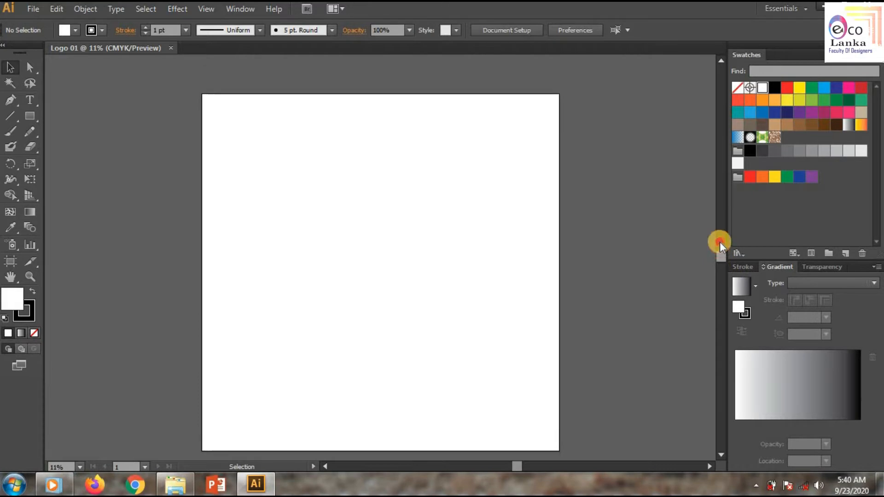
{"action": "left_click", "coordinate": [719, 263]}
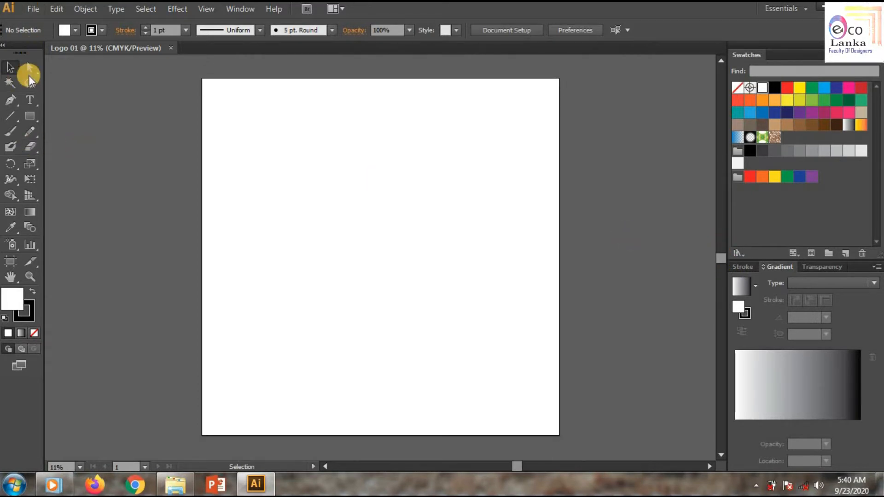
Draw a near-square rectangle about half the artboard's width and fill it with dark blue
{"action": "left_click", "coordinate": [34, 118]}
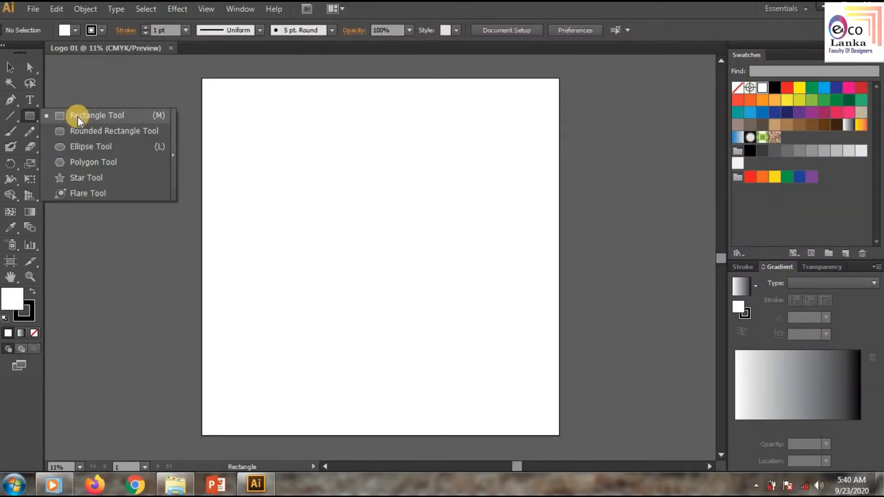
{"action": "left_click", "coordinate": [77, 116]}
{"action": "left_click_drag", "start_coordinate": [244, 180], "coordinate": [429, 360]}
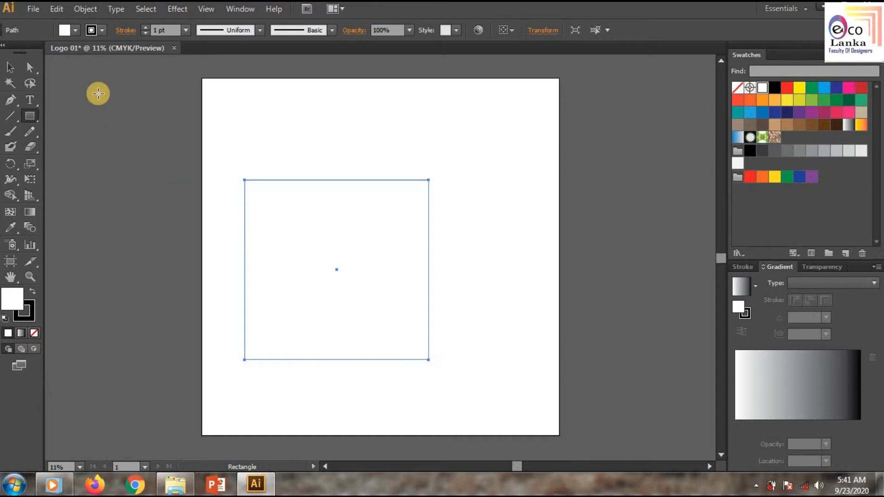
{"action": "left_click", "coordinate": [75, 31]}
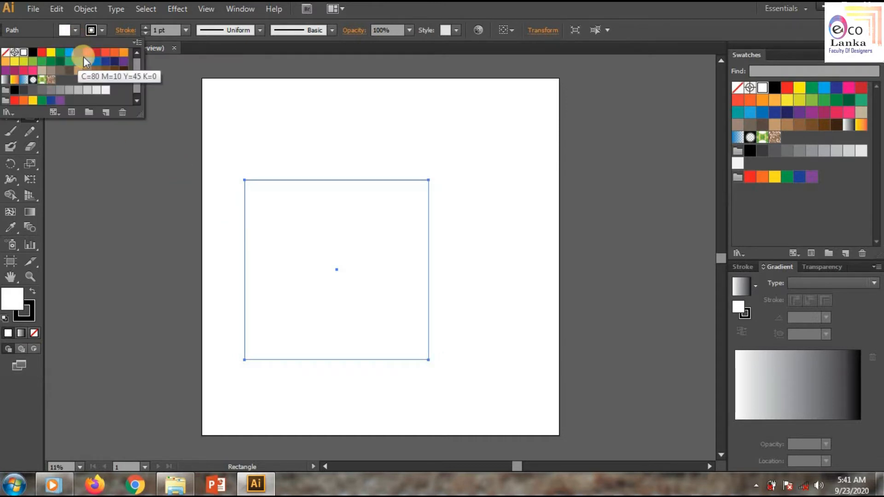
{"action": "left_click", "coordinate": [78, 52]}
{"action": "left_click_drag", "start_coordinate": [527, 469], "coordinate": [498, 465]}
{"action": "key", "text": "v"}
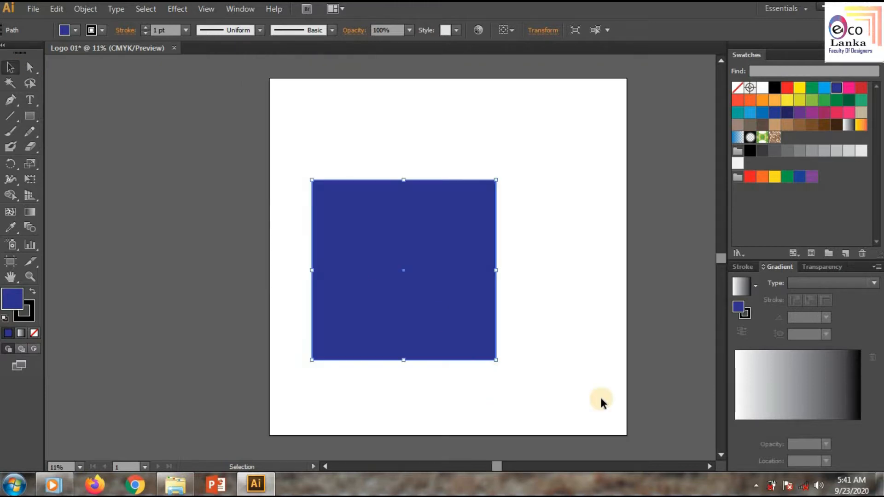
Duplicate the blue square with an offset toward its lower left and set the copy's opacity to 50%
{"action": "scroll", "coordinate": [529, 335], "scroll_direction": "up", "scroll_amount": 2}
{"action": "left_click_drag", "start_coordinate": [242, 136], "coordinate": [320, 172]}
{"action": "left_click", "coordinate": [571, 232]}
{"action": "left_click_drag", "start_coordinate": [410, 247], "coordinate": [339, 278]}
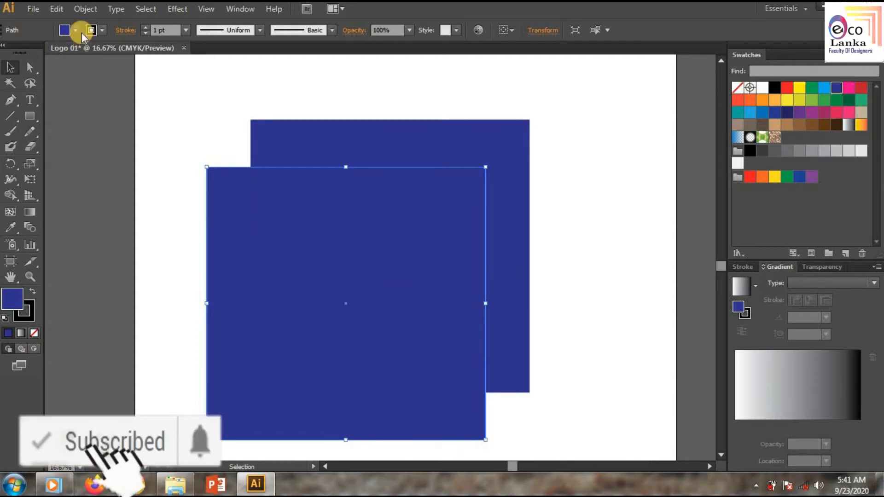
{"action": "left_click", "coordinate": [412, 30]}
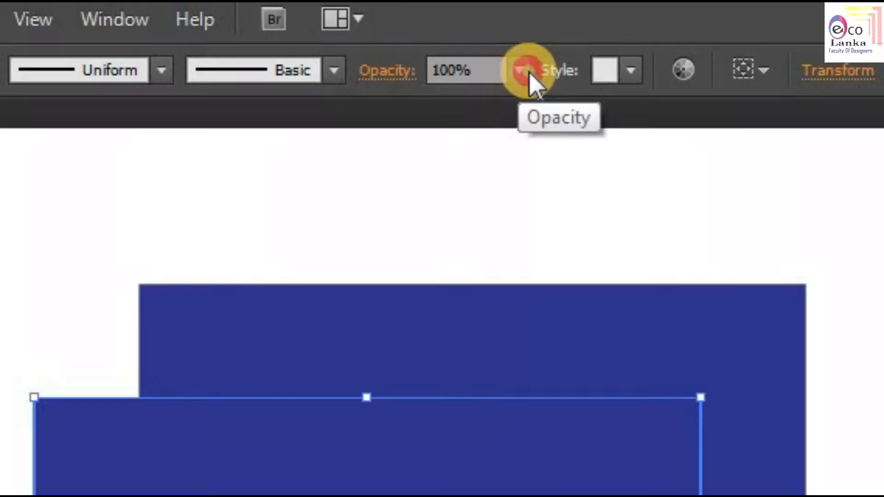
{"action": "left_click", "coordinate": [546, 282]}
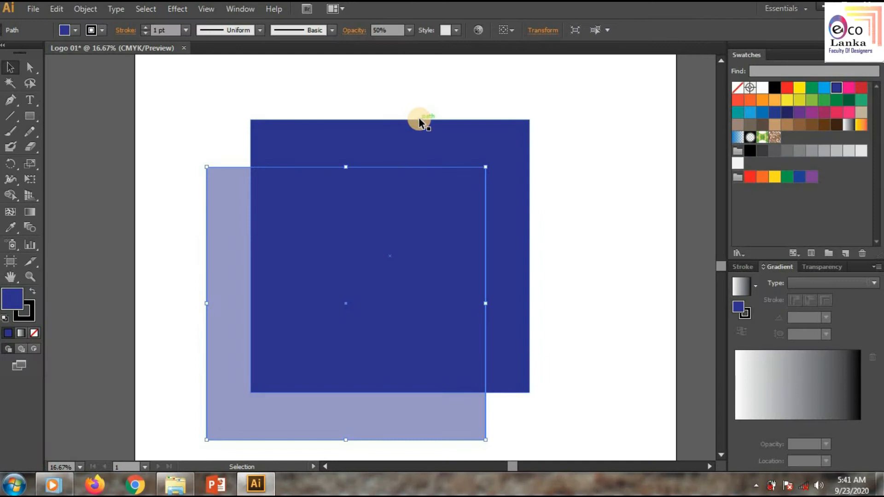
{"action": "mouse_move", "coordinate": [393, 239]}
{"action": "left_mouse_down"}
{"action": "mouse_move", "coordinate": [403, 233]}
{"action": "mouse_move", "coordinate": [396, 248]}
{"action": "left_mouse_up"}
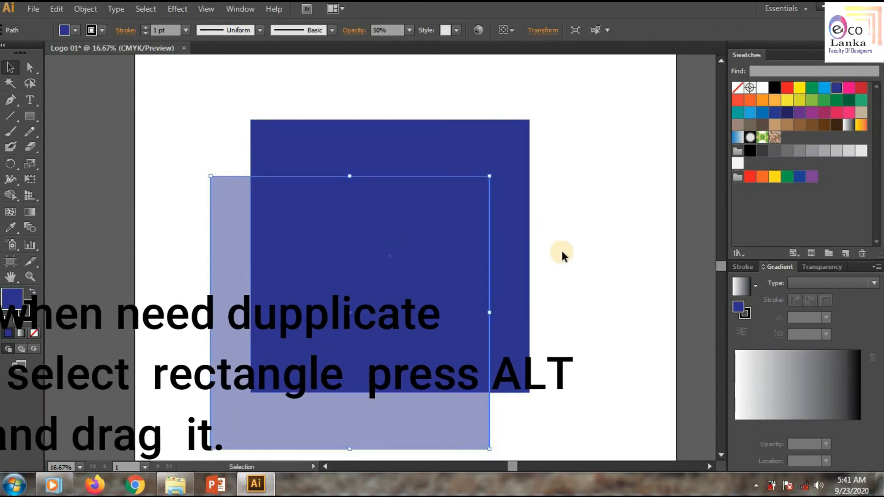
Duplicate the 50% square twice, staggering the copies toward the upper right so that they overlap the solid square
{"action": "scroll", "coordinate": [562, 254], "scroll_direction": "down", "scroll_amount": 1}
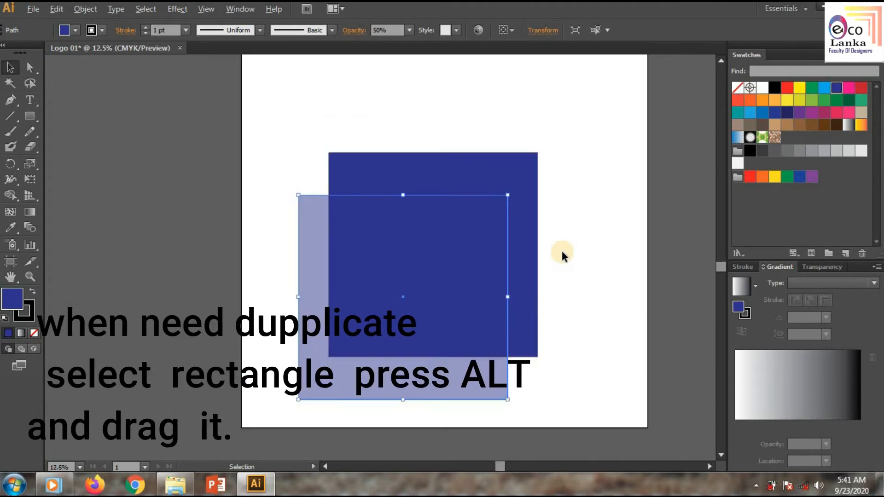
{"action": "scroll", "coordinate": [561, 253], "scroll_direction": "down", "scroll_amount": 1}
{"action": "left_click_drag", "start_coordinate": [457, 251], "coordinate": [499, 173]}
{"action": "left_click", "coordinate": [572, 319]}
{"action": "left_click_drag", "start_coordinate": [488, 217], "coordinate": [490, 229]}
{"action": "left_click", "coordinate": [580, 302]}
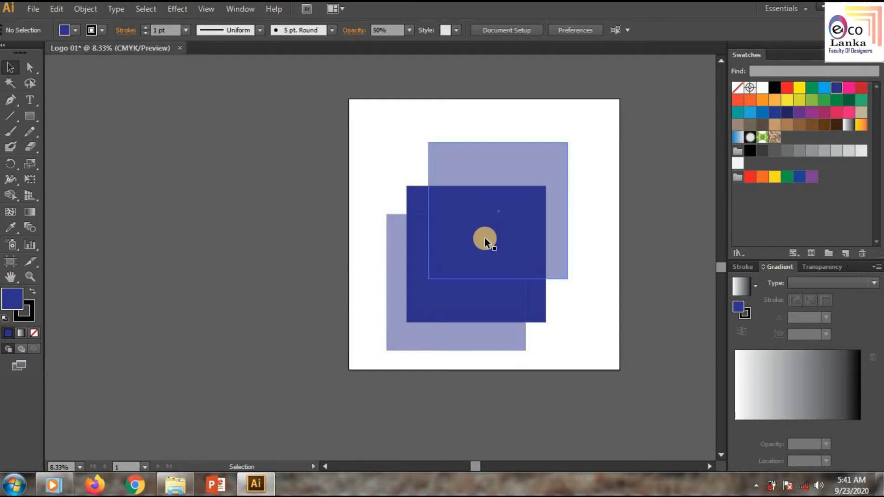
{"action": "left_click_drag", "start_coordinate": [485, 237], "coordinate": [512, 267]}
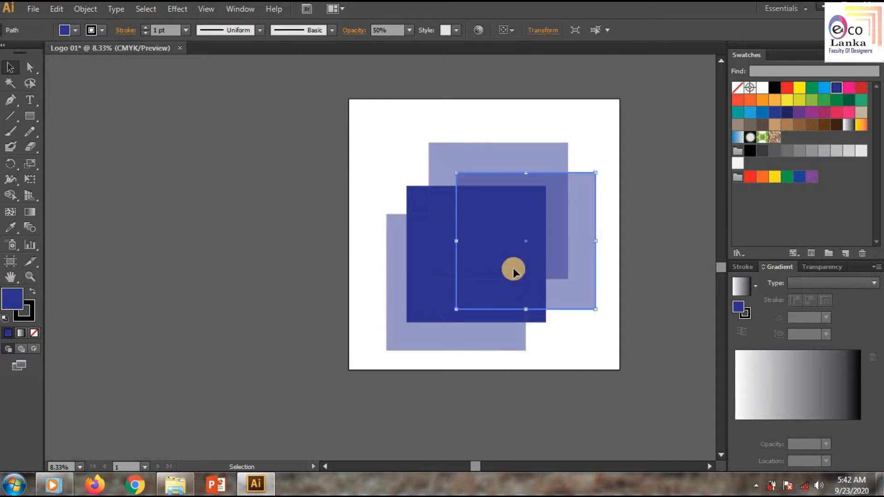
{"action": "left_click", "coordinate": [588, 327]}
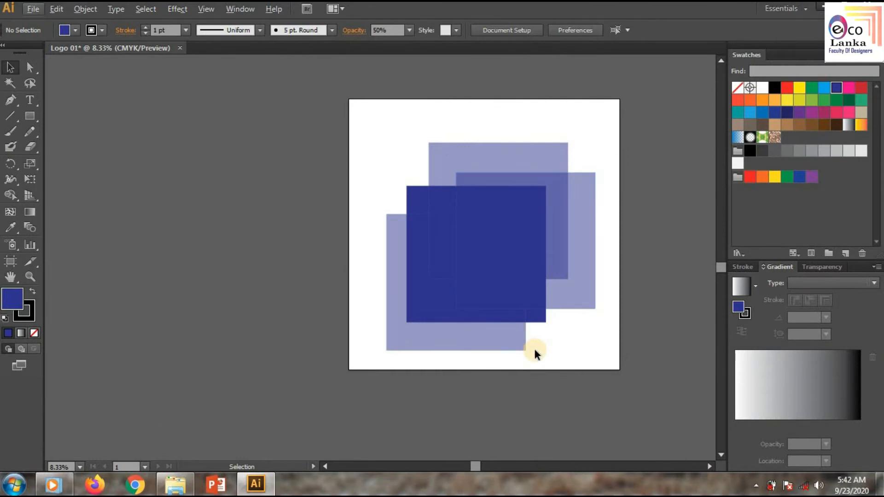
Move the rightmost semi-transparent square slightly upward to adjust its overlap with the other squares
{"action": "scroll", "coordinate": [563, 367], "scroll_direction": "up", "scroll_amount": 2}
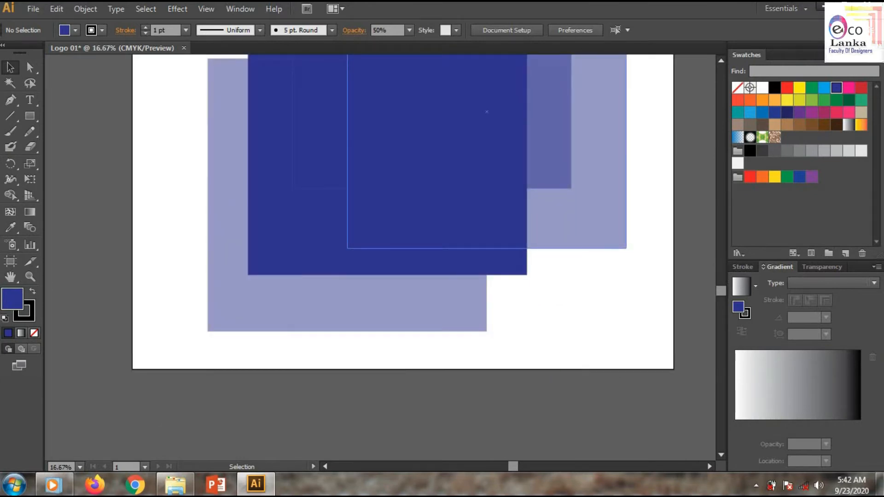
{"action": "scroll", "coordinate": [564, 230], "scroll_direction": "up", "scroll_amount": 3}
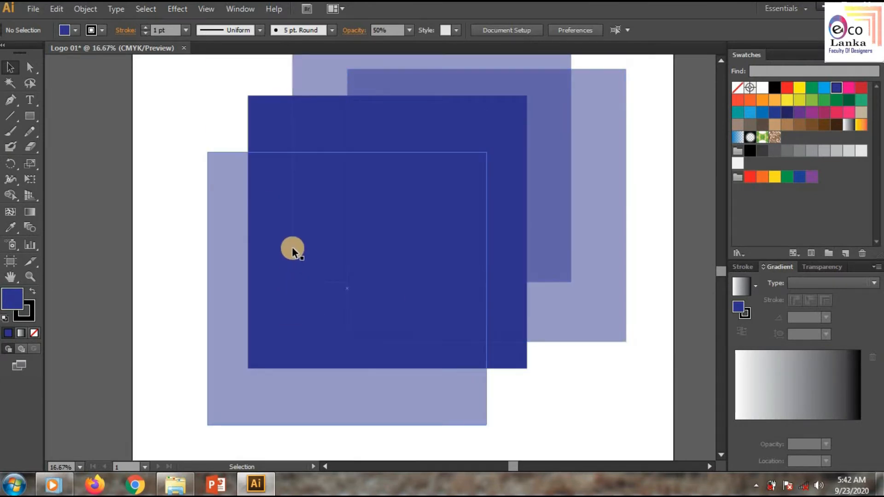
{"action": "left_click", "coordinate": [315, 341]}
{"action": "left_click", "coordinate": [495, 138]}
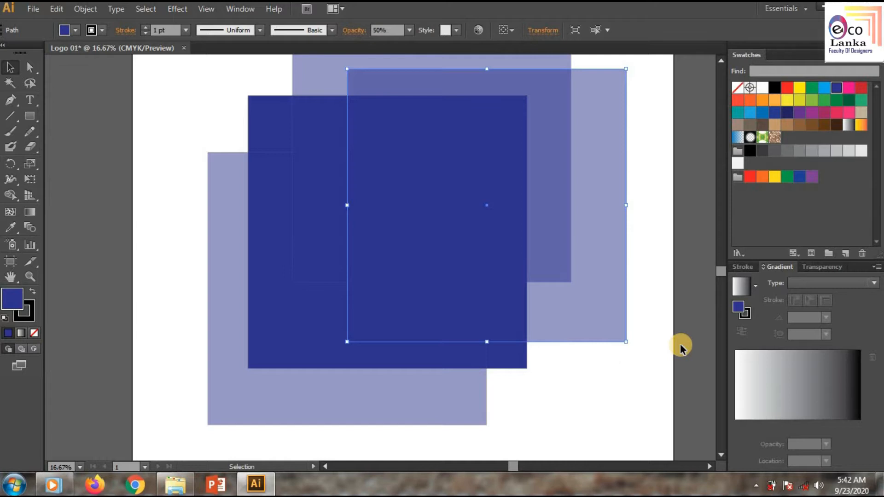
{"action": "left_click_drag", "start_coordinate": [448, 225], "coordinate": [449, 217]}
{"action": "scroll", "coordinate": [548, 376], "scroll_direction": "up", "scroll_amount": 3}
{"action": "scroll", "coordinate": [548, 375], "scroll_direction": "down", "scroll_amount": 3}
{"action": "scroll", "coordinate": [548, 375], "scroll_direction": "up", "scroll_amount": 3}
{"action": "scroll", "coordinate": [548, 375], "scroll_direction": "down", "scroll_amount": 3}
{"action": "left_click", "coordinate": [279, 252]}
{"action": "left_click_drag", "start_coordinate": [392, 249], "coordinate": [390, 239]}
{"action": "left_click", "coordinate": [321, 390]}
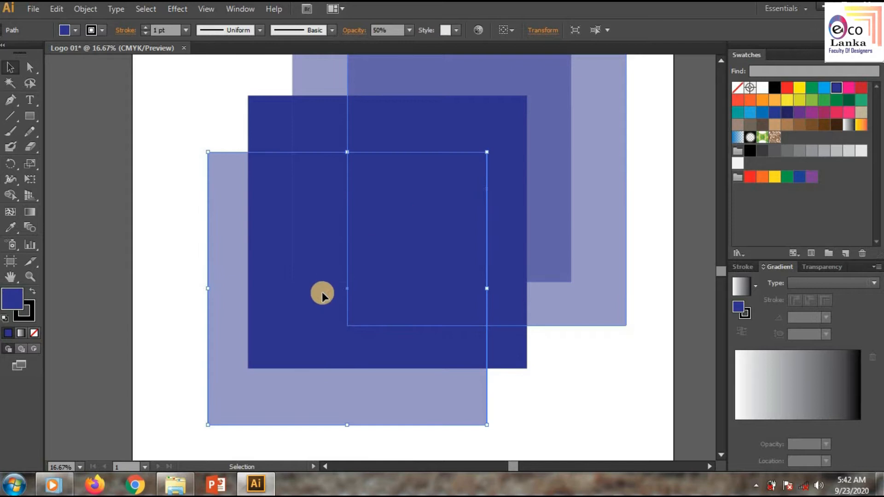
{"action": "left_click", "coordinate": [469, 133]}
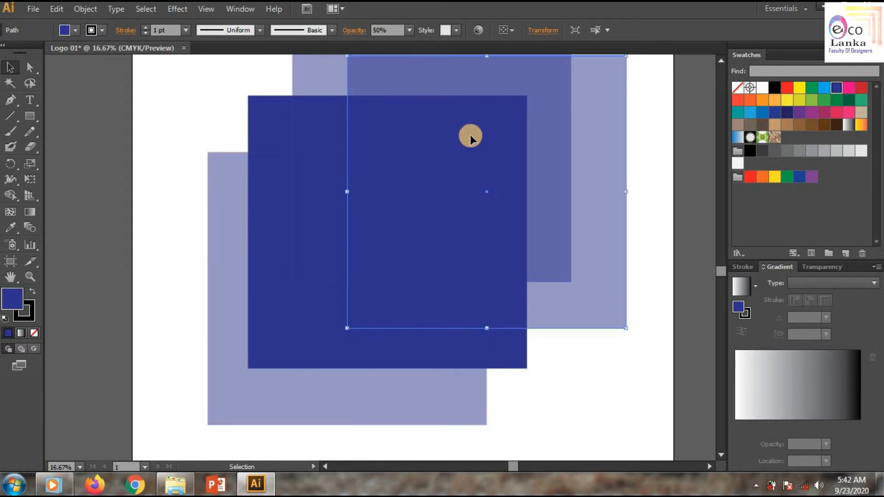
Shift the solid square slightly down and the lower-left semi-transparent square slightly up to even out the bands
{"action": "left_click_drag", "start_coordinate": [270, 125], "coordinate": [270, 132]}
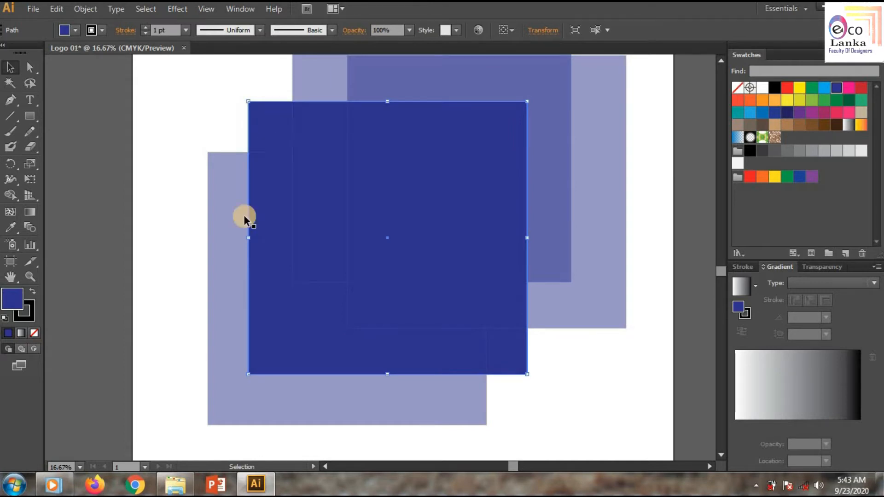
{"action": "left_click", "coordinate": [212, 246]}
{"action": "left_click_drag", "start_coordinate": [213, 247], "coordinate": [214, 236]}
{"action": "left_click", "coordinate": [597, 407]}
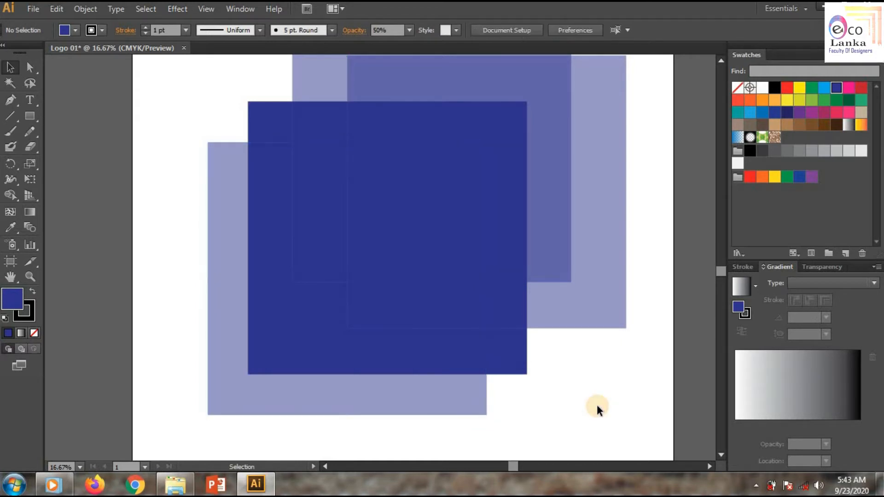
Select all four squares and use Shape Builder to remove the central overlap and the small overlaps at its upper-left and lower-right corners
{"action": "key", "text": "ctrl+a"}
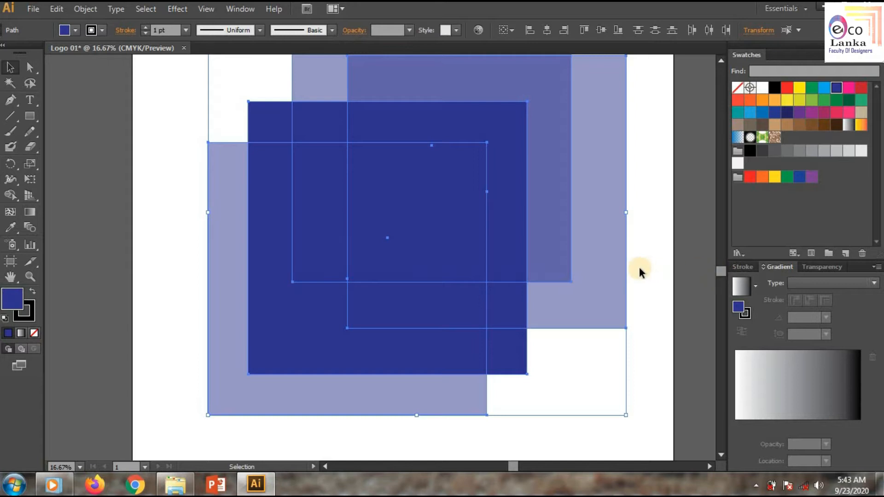
{"action": "scroll", "coordinate": [639, 267], "scroll_direction": "down", "scroll_amount": 1}
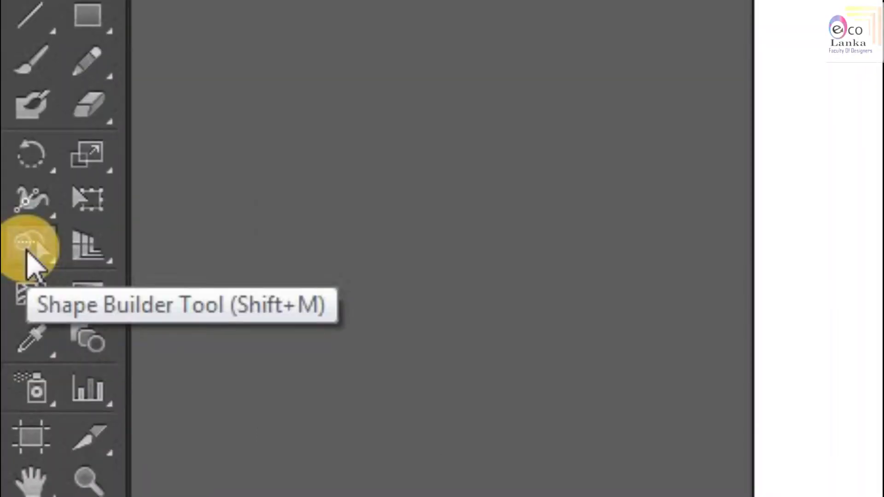
{"action": "left_click", "coordinate": [53, 250]}
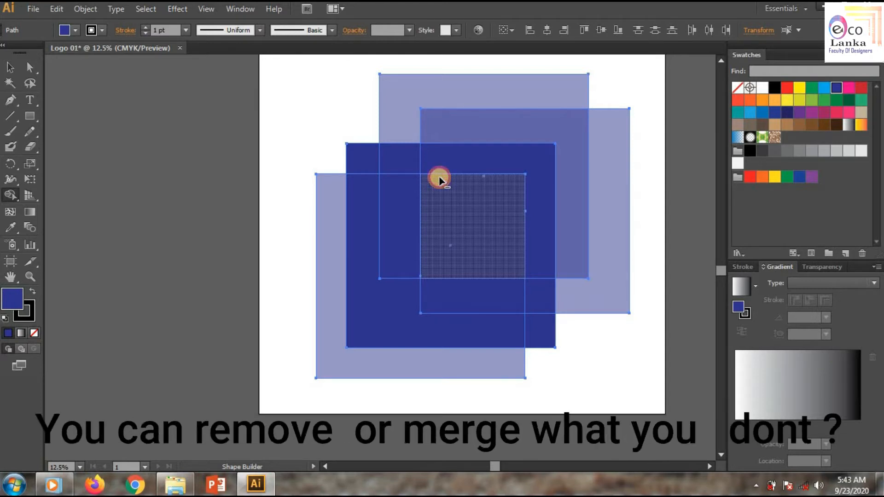
{"action": "left_click", "coordinate": [439, 177], "text": "alt"}
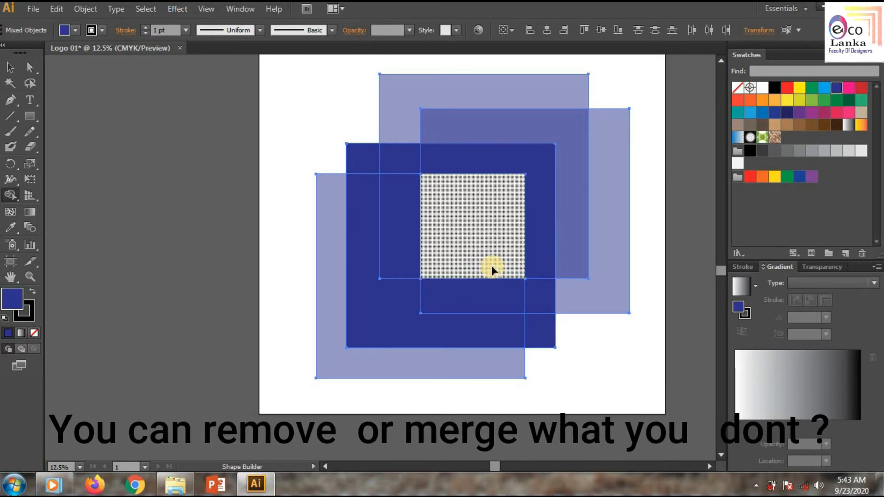
{"action": "left_click", "coordinate": [391, 156], "text": "alt"}
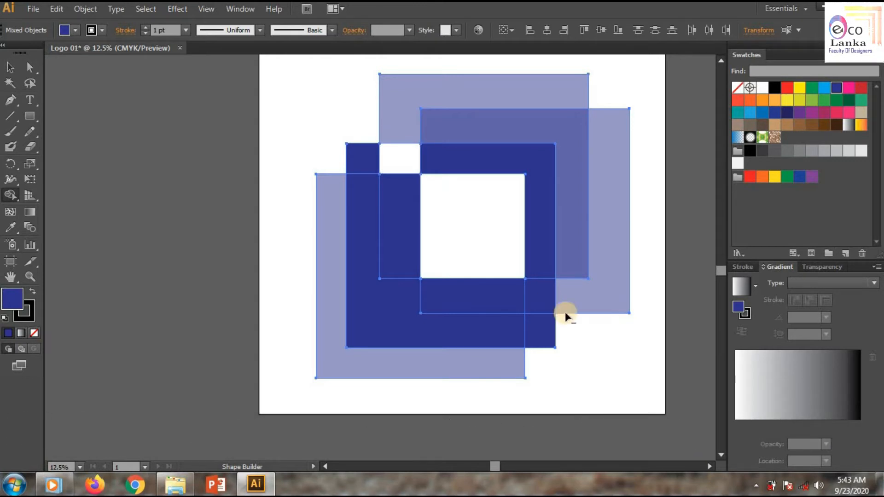
{"action": "left_click", "coordinate": [538, 293], "text": "alt"}
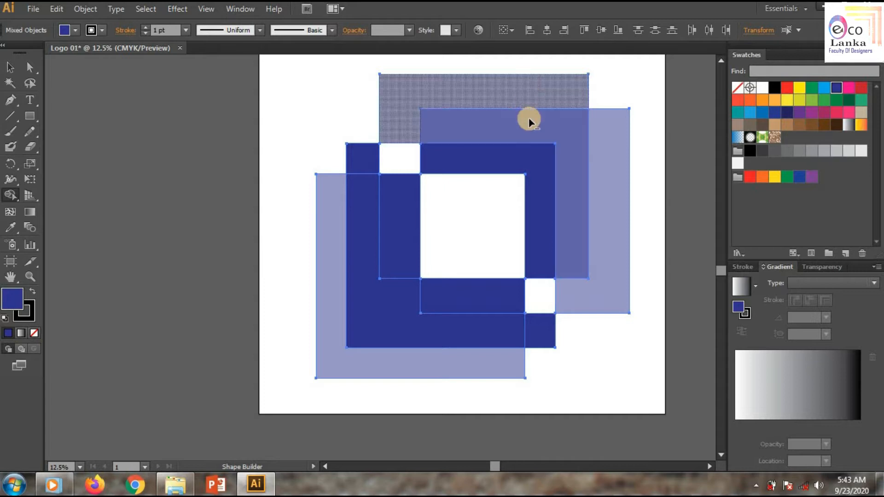
Remove the two L-shaped bands around the inner frame and the two leftover small dark corner squares, and deselect the artwork
{"action": "left_click", "coordinate": [551, 128], "text": "alt"}
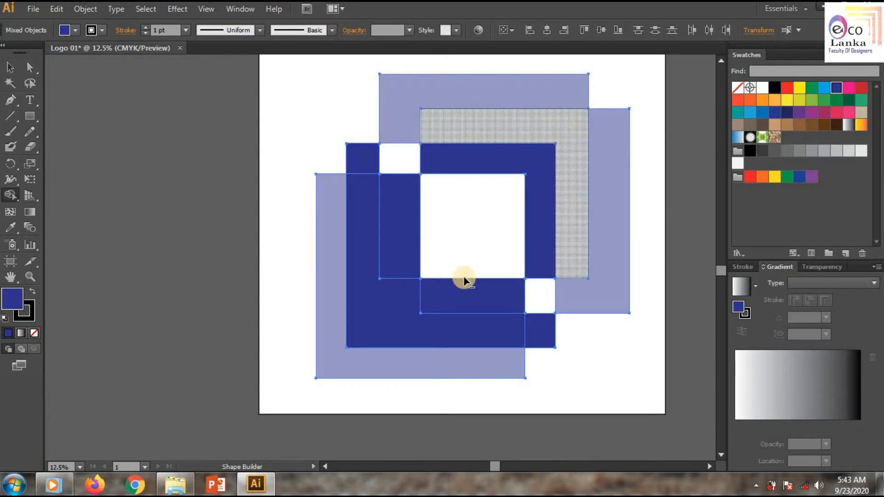
{"action": "left_click", "coordinate": [405, 312], "text": "alt"}
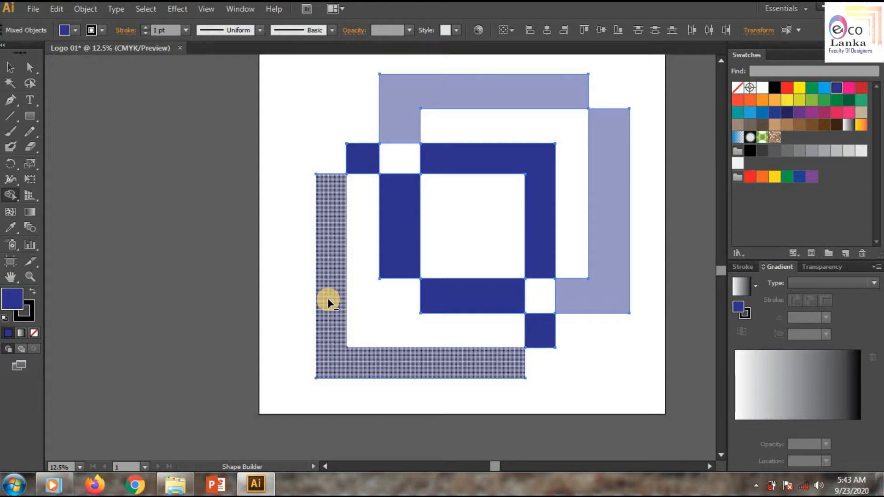
{"action": "left_click", "coordinate": [368, 167], "text": "alt"}
{"action": "left_click", "coordinate": [541, 332], "text": "alt"}
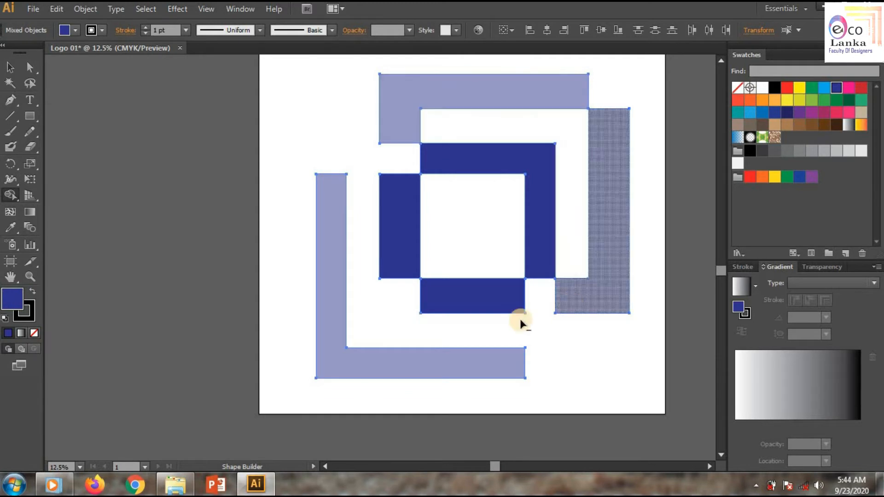
{"action": "left_click", "coordinate": [10, 67]}
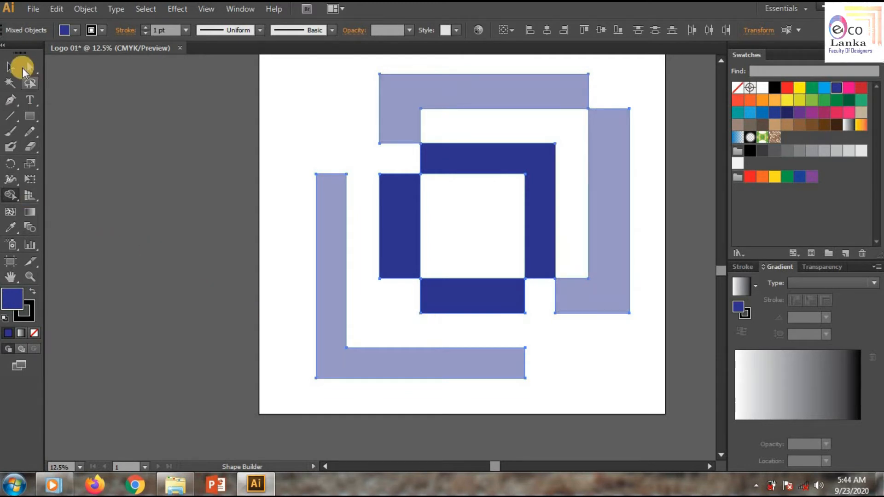
{"action": "left_click", "coordinate": [289, 159]}
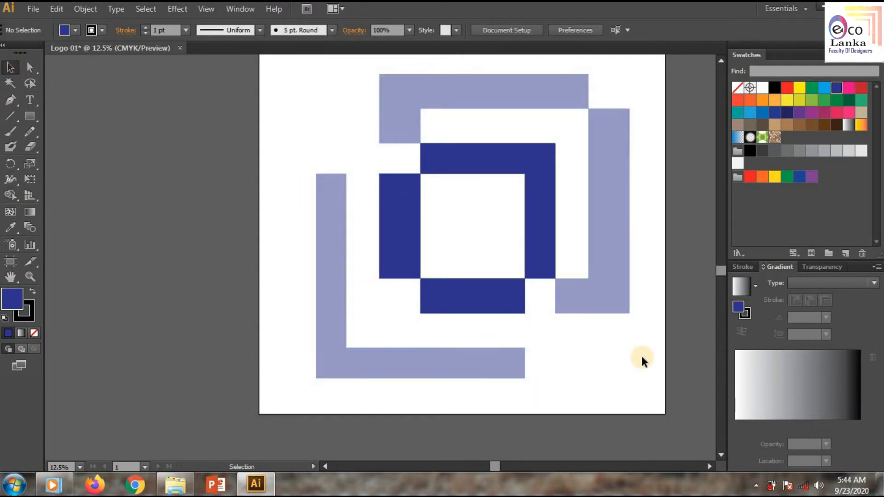
{"action": "key", "text": "ctrl+minus"}
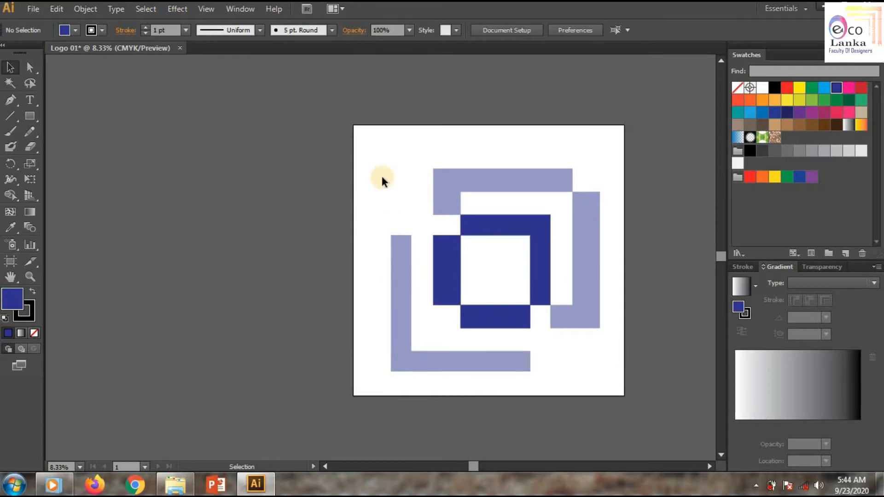
Set the opacity of the three semi-transparent L-shaped bands around the inner frame to 100% and deselect the artwork
{"action": "scroll", "coordinate": [651, 423], "scroll_direction": "up", "scroll_amount": 2, "text": "alt"}
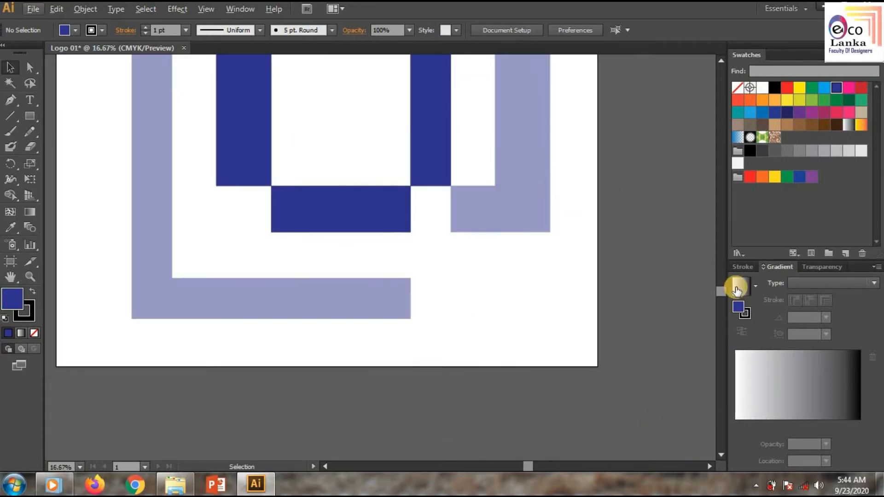
{"action": "left_click_drag", "start_coordinate": [720, 282], "coordinate": [720, 258]}
{"action": "left_click", "coordinate": [308, 89]}
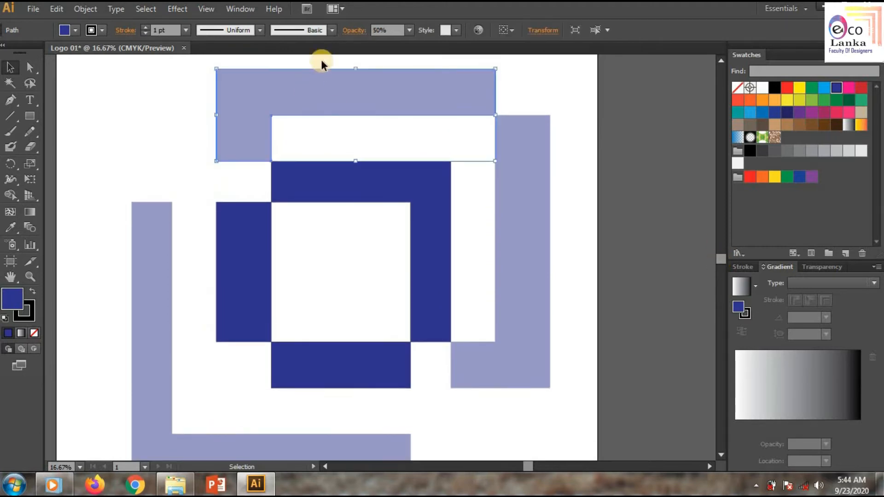
{"action": "left_click", "coordinate": [409, 30]}
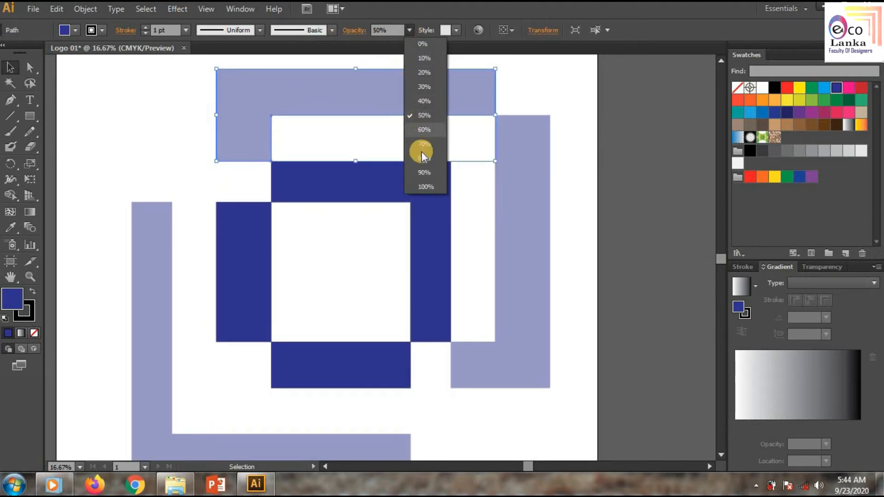
{"action": "left_click", "coordinate": [424, 185]}
{"action": "left_click", "coordinate": [517, 246]}
{"action": "left_click", "coordinate": [409, 30]}
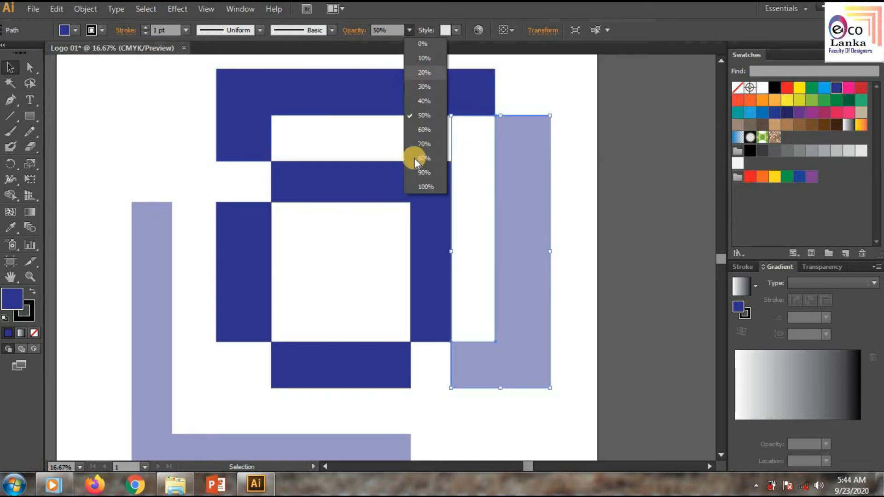
{"action": "left_click", "coordinate": [423, 185]}
{"action": "left_click", "coordinate": [338, 444]}
{"action": "left_click", "coordinate": [409, 30]}
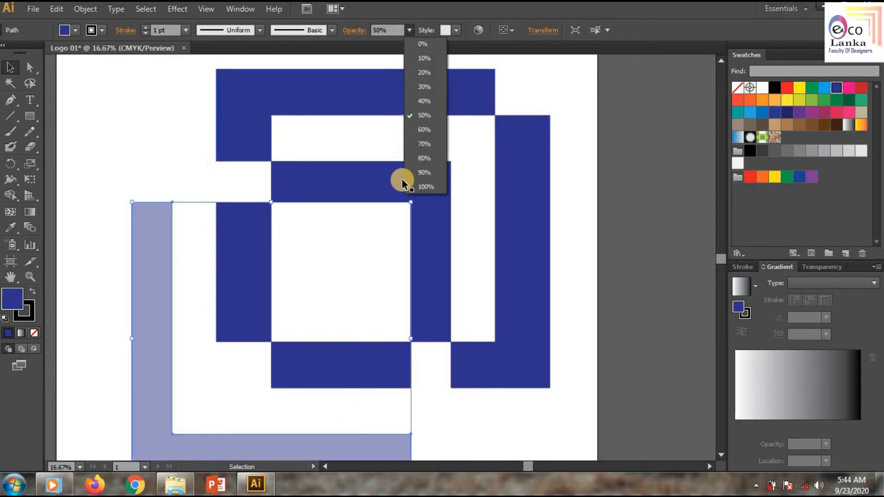
{"action": "left_click", "coordinate": [422, 187]}
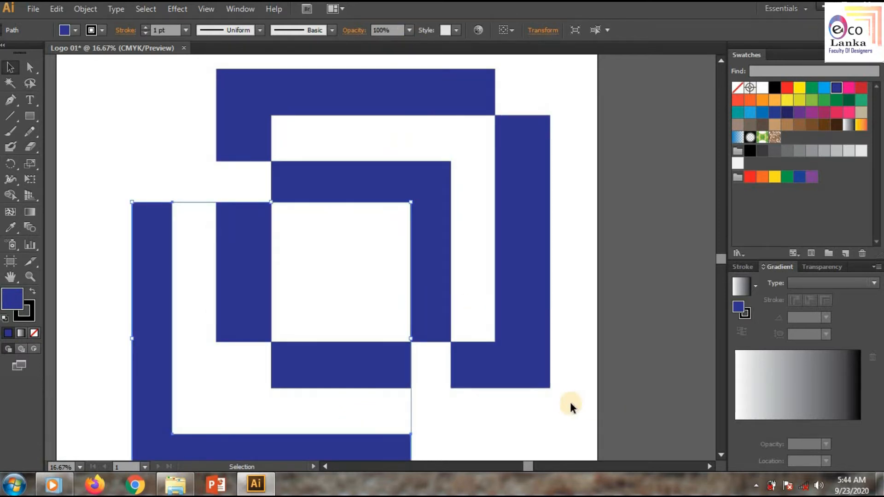
{"action": "left_click", "coordinate": [544, 412]}
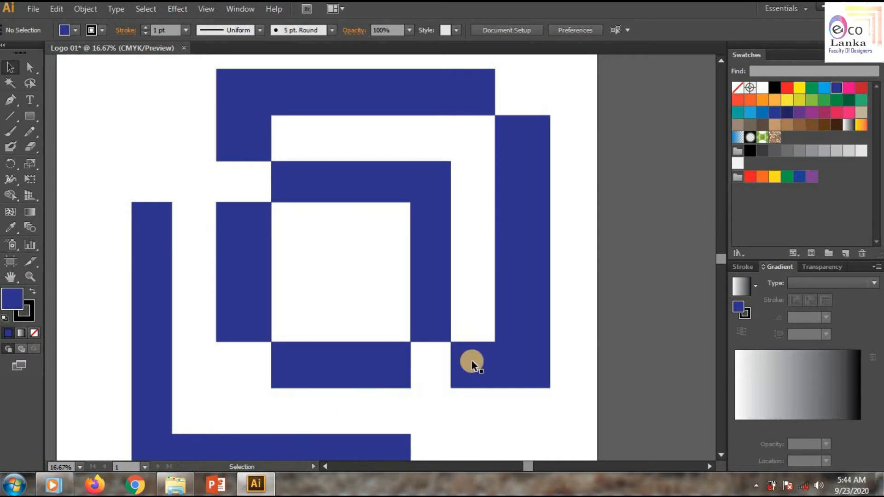
Examine the complete solid-blue logo artwork at closer and wider views
{"action": "scroll", "coordinate": [591, 385], "scroll_direction": "down", "scroll_amount": 2}
{"action": "scroll", "coordinate": [590, 385], "scroll_direction": "up", "scroll_amount": 2}
{"action": "scroll", "coordinate": [590, 385], "scroll_direction": "down", "scroll_amount": 2}
{"action": "scroll", "coordinate": [590, 388], "scroll_direction": "up", "scroll_amount": 2}
{"action": "scroll", "coordinate": [591, 388], "scroll_direction": "down", "scroll_amount": 2}
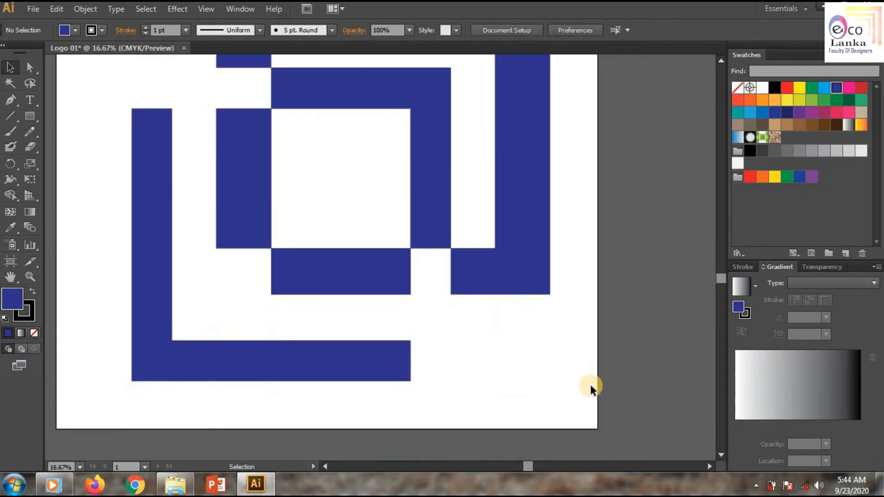
{"action": "scroll", "coordinate": [591, 389], "scroll_direction": "up", "scroll_amount": 2}
{"action": "scroll", "coordinate": [590, 388], "scroll_direction": "down", "scroll_amount": 1, "text": "alt"}
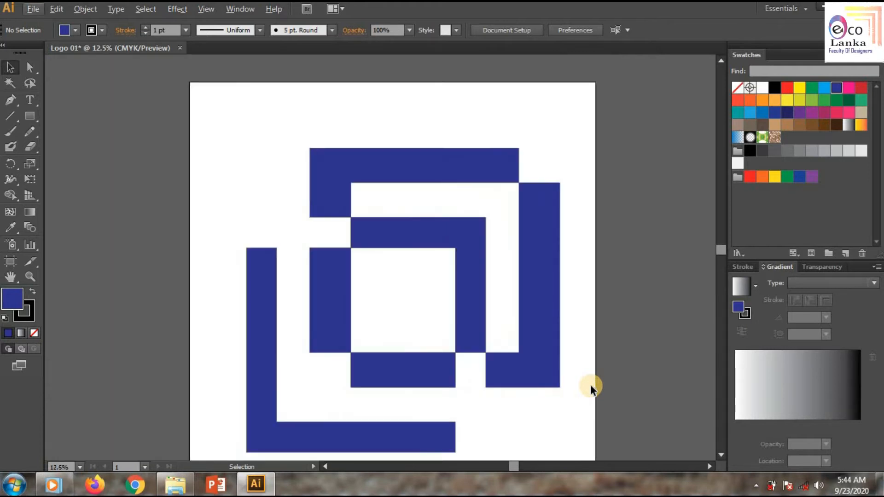
{"action": "scroll", "coordinate": [591, 386], "scroll_direction": "down", "scroll_amount": 1, "text": "alt"}
{"action": "scroll", "coordinate": [591, 387], "scroll_direction": "up", "scroll_amount": 1, "text": "alt"}
{"action": "scroll", "coordinate": [591, 386], "scroll_direction": "down", "scroll_amount": 1, "text": "alt"}
{"action": "scroll", "coordinate": [591, 387], "scroll_direction": "up", "scroll_amount": 1, "text": "alt"}
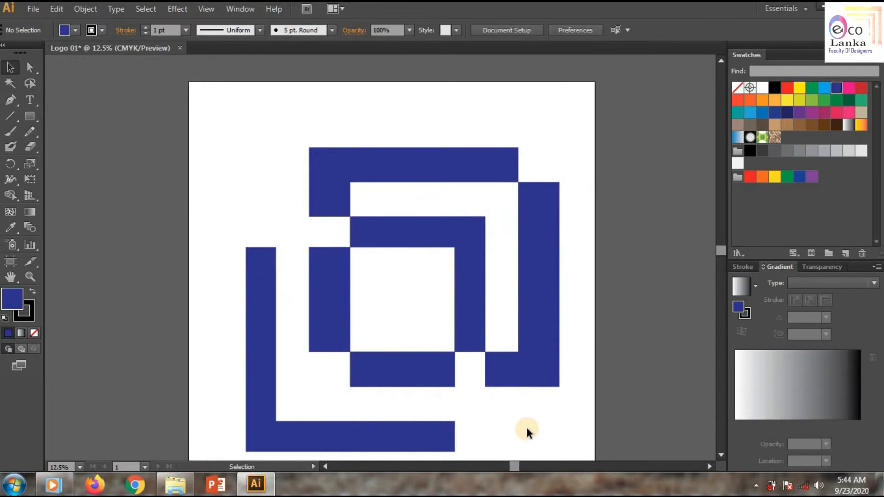
Select all the blue logo pieces and group them into one object
{"action": "left_click_drag", "start_coordinate": [526, 429], "coordinate": [464, 352]}
{"action": "right_click", "coordinate": [474, 313]}
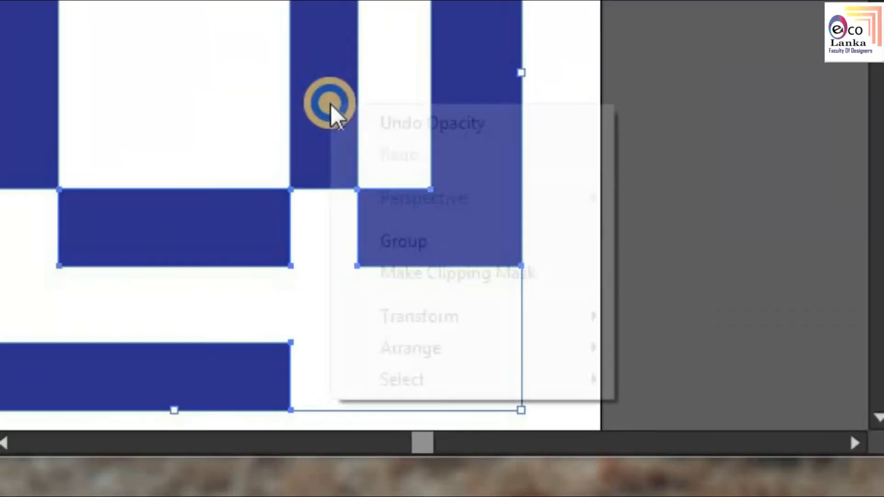
{"action": "left_click", "coordinate": [504, 378]}
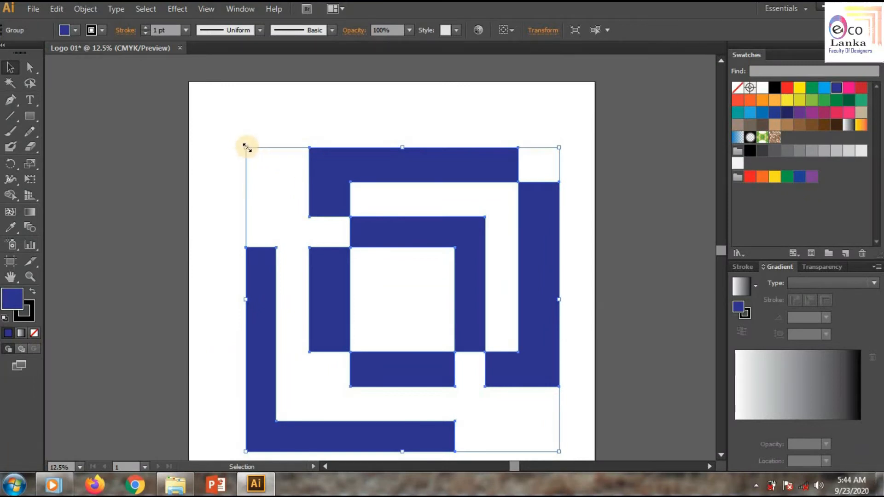
Scale the grouped logo down to just over half the artboard's width, placed in the artboard's upper-left area
{"action": "left_click_drag", "start_coordinate": [246, 147], "coordinate": [346, 290]}
{"action": "left_click_drag", "start_coordinate": [462, 336], "coordinate": [474, 358]}
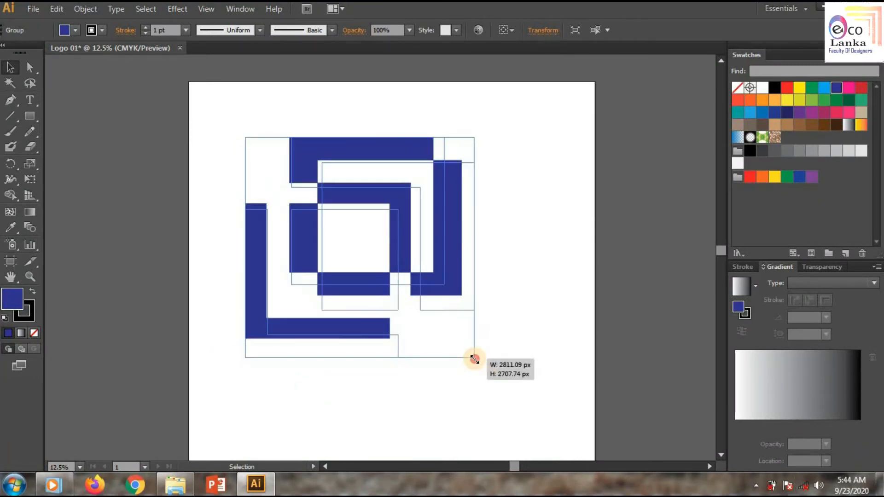
{"action": "scroll", "coordinate": [527, 341], "scroll_direction": "down", "scroll_amount": 3}
{"action": "scroll", "coordinate": [527, 340], "scroll_direction": "up", "scroll_amount": 3}
{"action": "left_click_drag", "start_coordinate": [245, 138], "coordinate": [253, 144]}
{"action": "left_click_drag", "start_coordinate": [475, 144], "coordinate": [461, 156]}
{"action": "scroll", "coordinate": [488, 264], "scroll_direction": "down", "scroll_amount": 3}
{"action": "scroll", "coordinate": [487, 263], "scroll_direction": "up", "scroll_amount": 3}
{"action": "left_click_drag", "start_coordinate": [253, 156], "coordinate": [243, 132]}
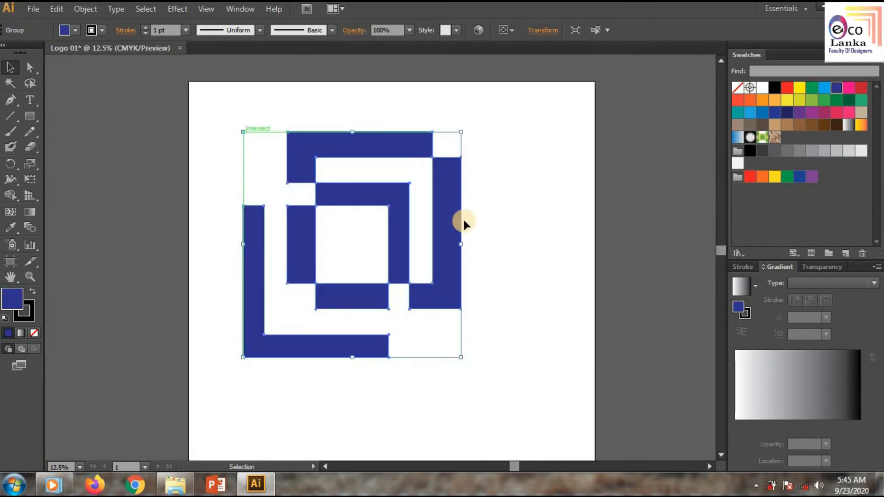
Stretch the logo group slightly outward from its upper-left corner to make it a little taller and wider, and deselect it
{"action": "left_click", "coordinate": [510, 206]}
{"action": "right_click", "coordinate": [529, 244]}
{"action": "left_click", "coordinate": [454, 240]}
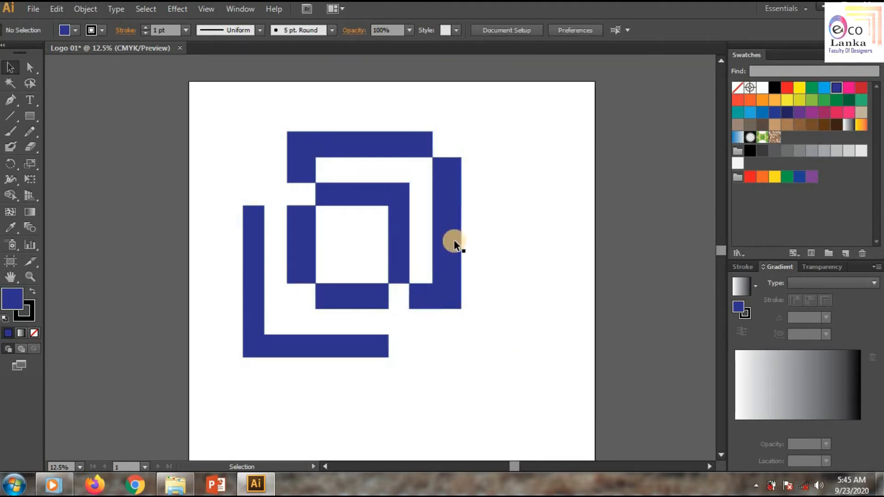
{"action": "left_click_drag", "start_coordinate": [243, 131], "coordinate": [237, 118]}
{"action": "left_click", "coordinate": [529, 254]}
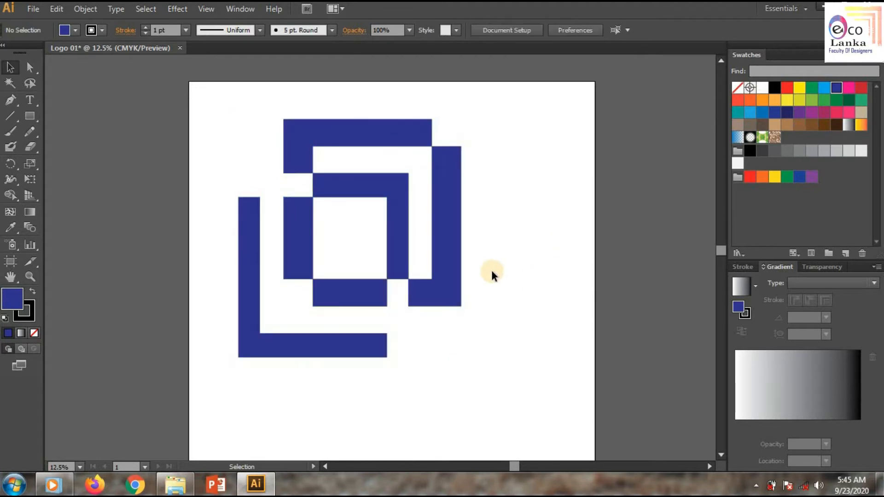
Fill the logo group with a linear gradient at 0° and set its white color stop to CMYK Magenta
{"action": "left_click", "coordinate": [595, 152]}
{"action": "left_click", "coordinate": [523, 213]}
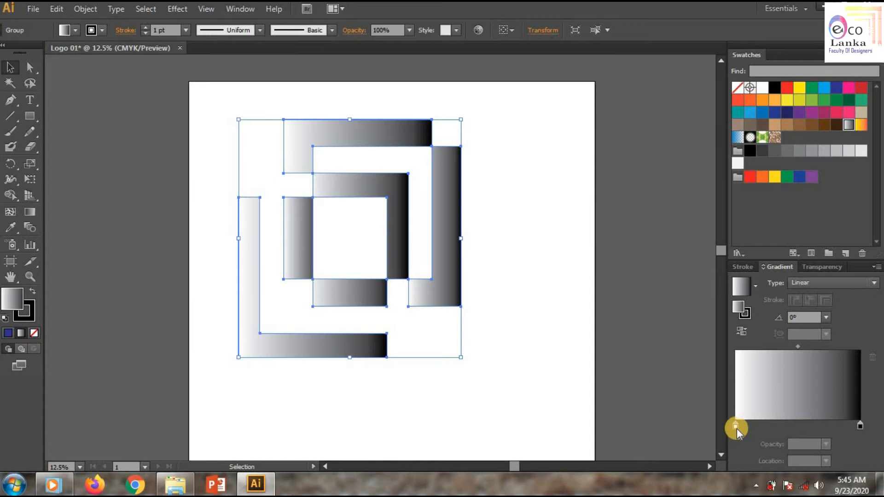
{"action": "double_click", "coordinate": [736, 425]}
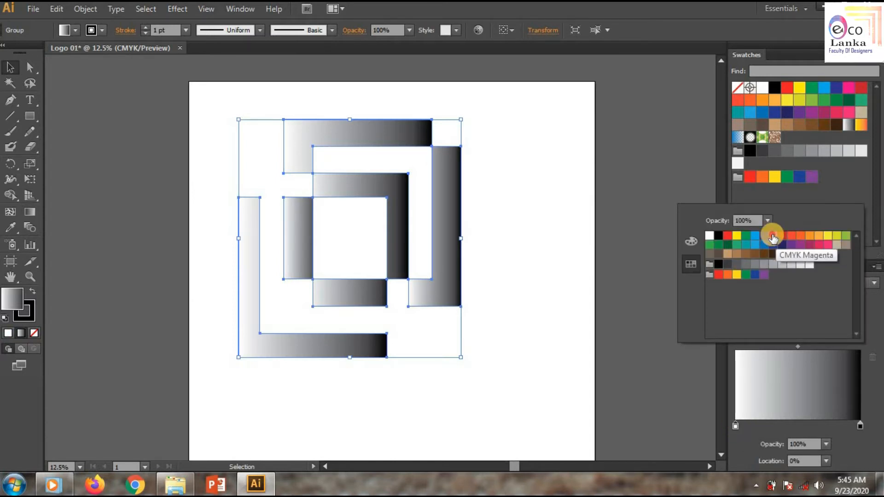
{"action": "left_click", "coordinate": [773, 237]}
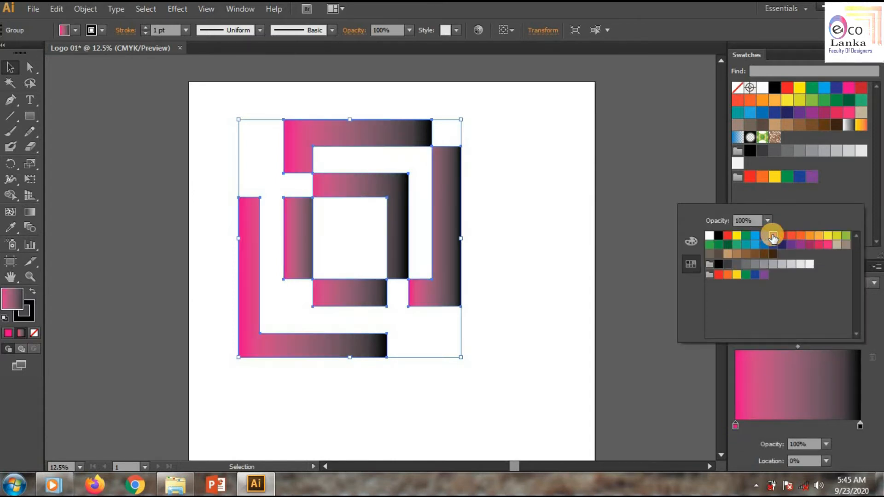
Set the gradient's black end stop to a purple swatch and deselect the logo
{"action": "left_click", "coordinate": [861, 425]}
{"action": "double_click", "coordinate": [861, 427]}
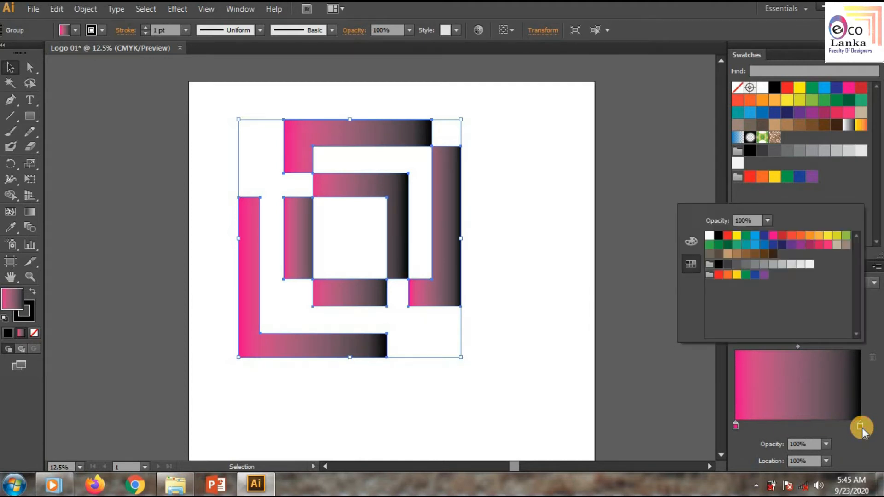
{"action": "left_click", "coordinate": [801, 245]}
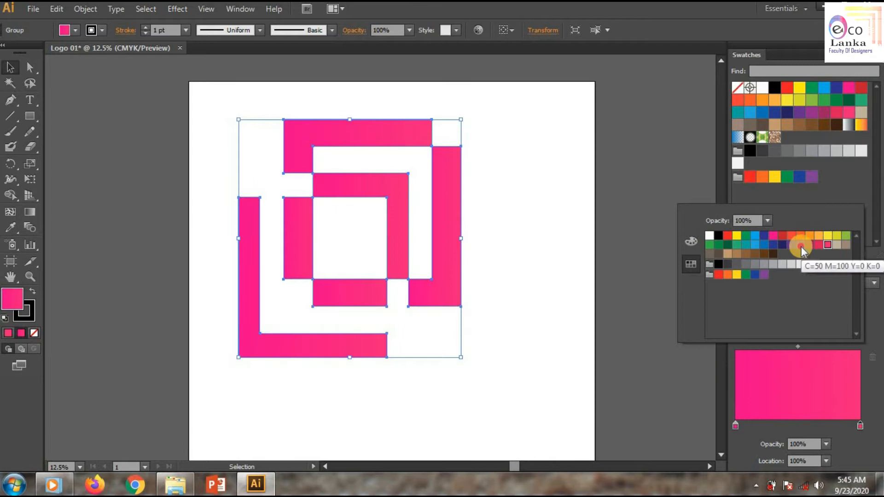
{"action": "left_click", "coordinate": [557, 348]}
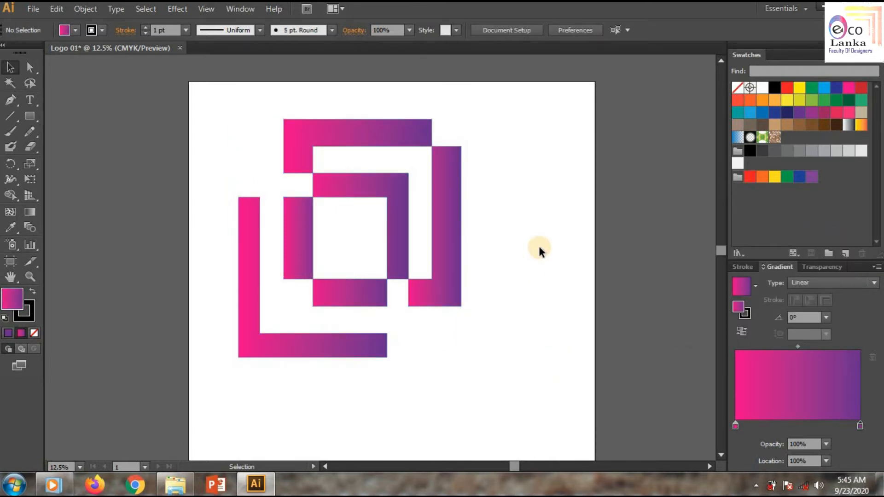
{"action": "left_click", "coordinate": [29, 12]}
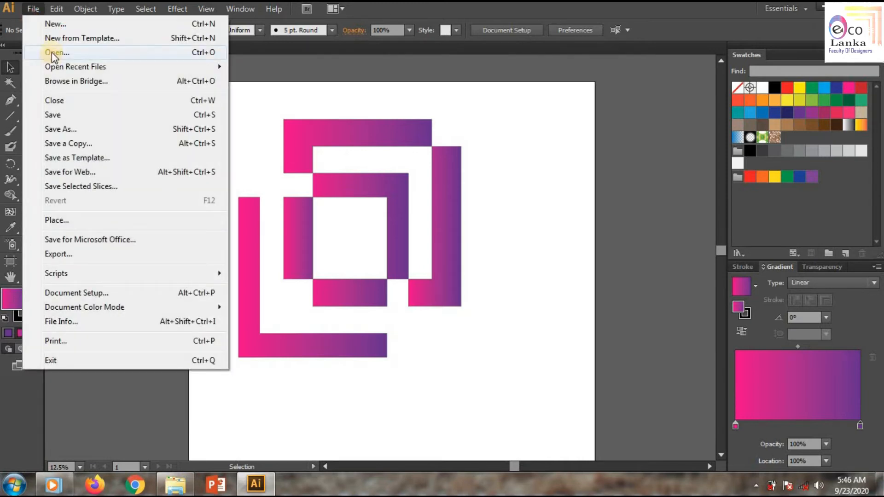
{"action": "left_click", "coordinate": [261, 59]}
Draw a small, nearly square rectangle with the same gradient fill in the empty space to the right of the logo
{"action": "left_click", "coordinate": [33, 118]}
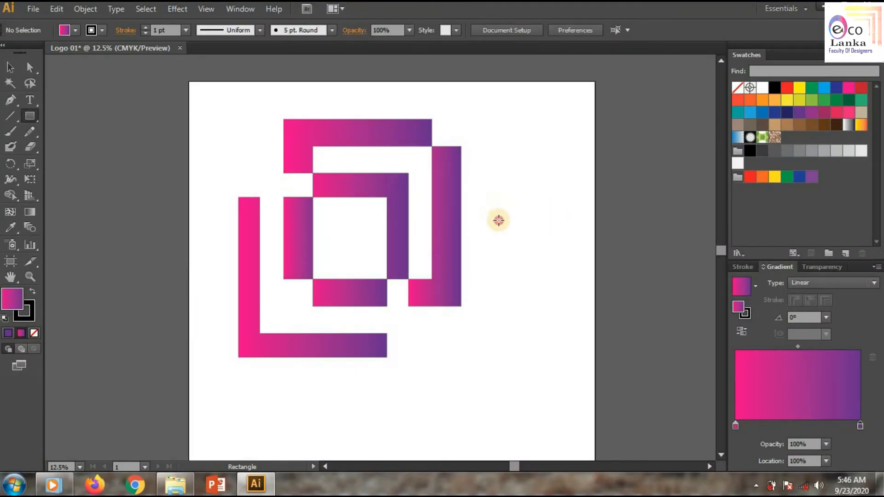
{"action": "left_click_drag", "start_coordinate": [500, 212], "coordinate": [562, 279]}
{"action": "left_click", "coordinate": [10, 67]}
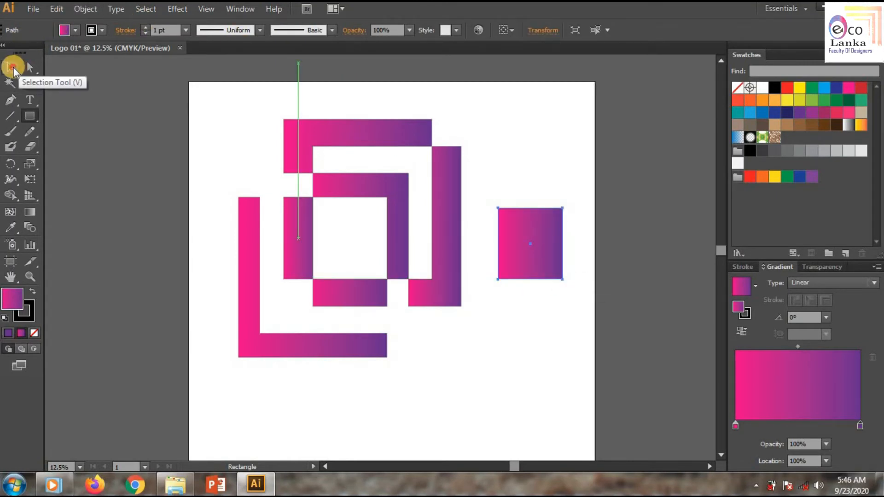
{"action": "left_click", "coordinate": [481, 121]}
Move the small rectangle into the logo's inner square, rotate it about 45° into a diamond, and scale it to fit inside
{"action": "left_click_drag", "start_coordinate": [512, 215], "coordinate": [357, 194]}
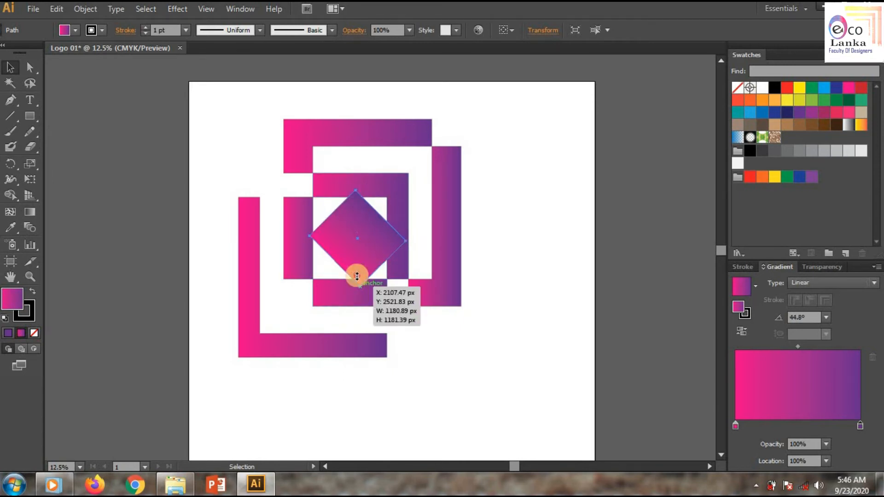
{"action": "left_click_drag", "start_coordinate": [357, 276], "coordinate": [355, 270]}
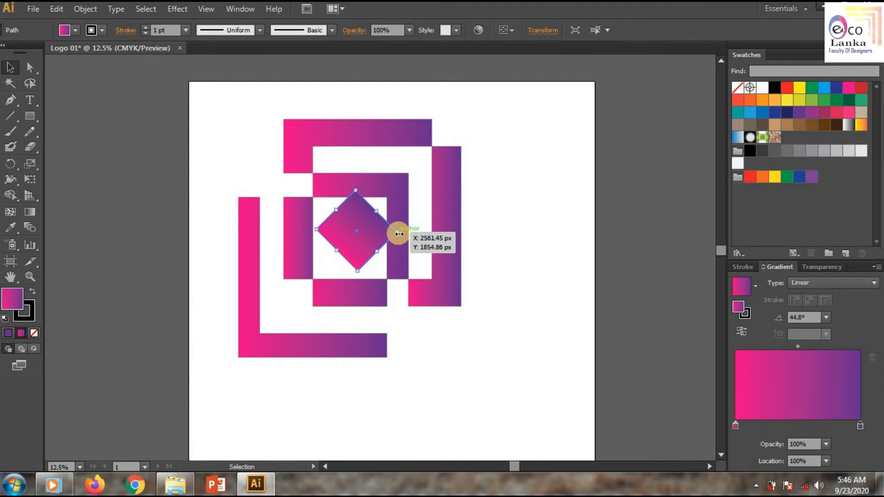
{"action": "left_click_drag", "start_coordinate": [397, 233], "coordinate": [351, 205]}
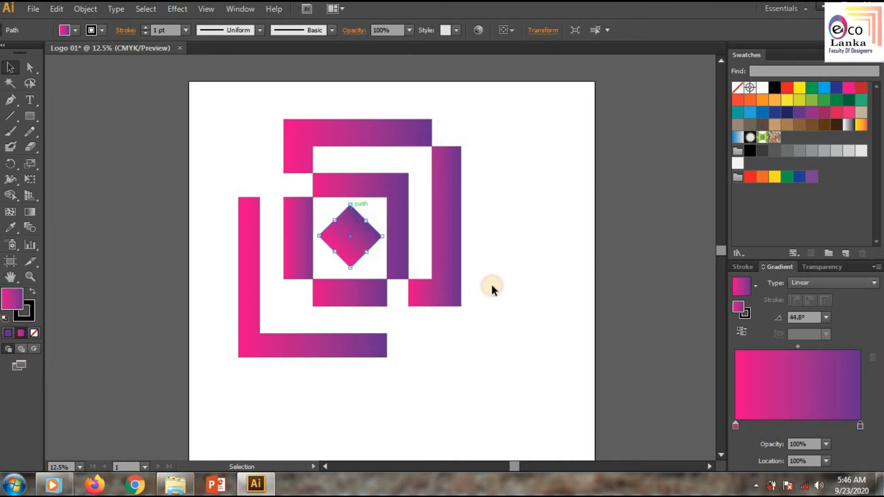
{"action": "left_click", "coordinate": [485, 280]}
Shrink the central diamond to about 697 px wide and high from its upper corner, and deselect it
{"action": "left_click", "coordinate": [349, 237]}
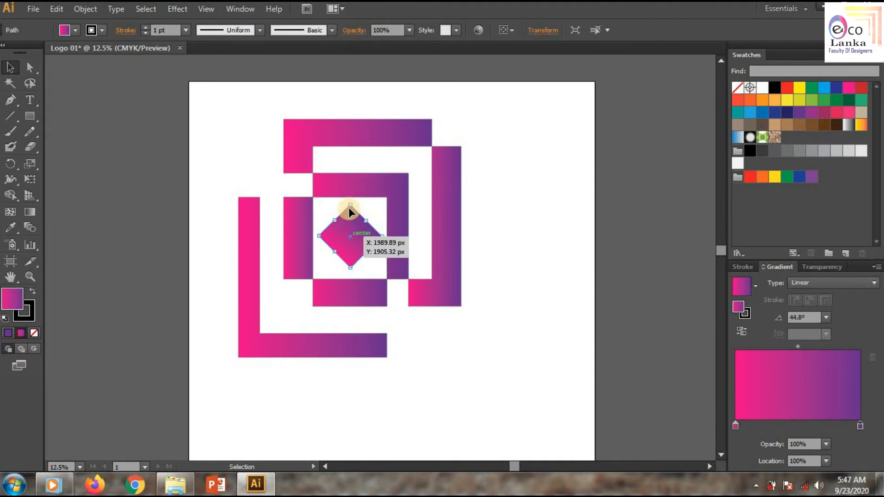
{"action": "left_click_drag", "start_coordinate": [350, 205], "coordinate": [351, 211]}
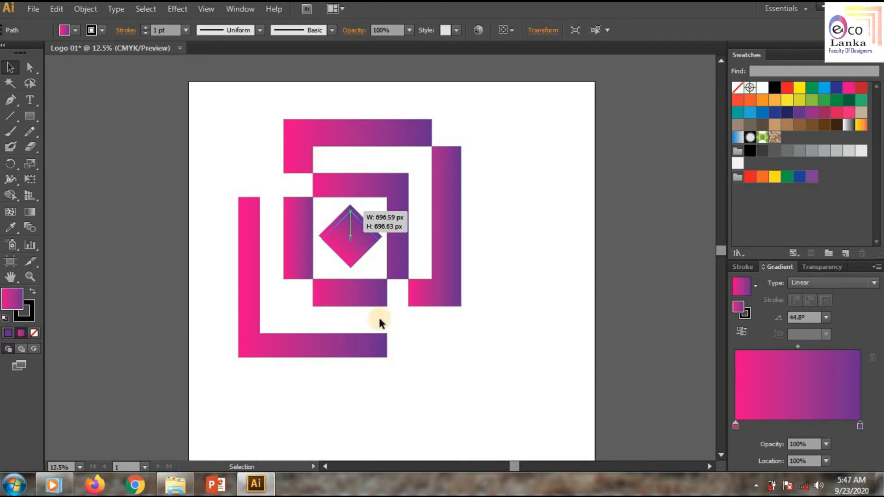
{"action": "left_click", "coordinate": [535, 285]}
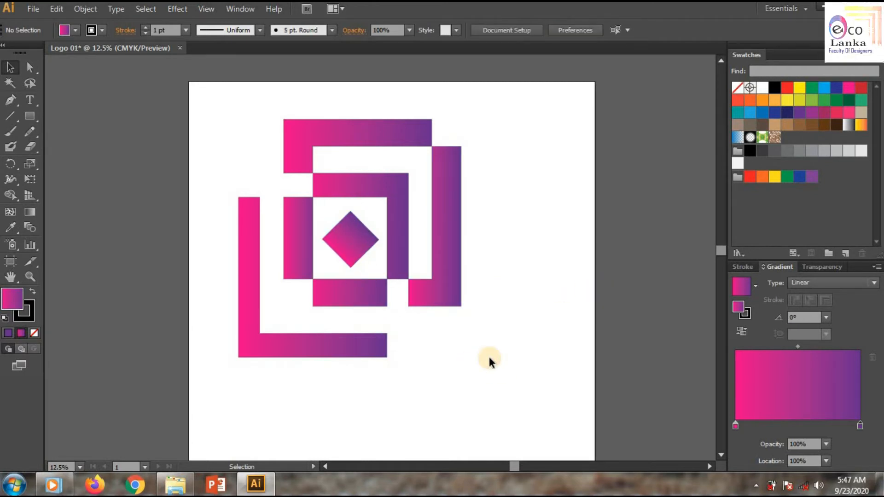
{"action": "left_click", "coordinate": [351, 246]}
{"action": "left_click_drag", "start_coordinate": [351, 265], "coordinate": [356, 273]}
{"action": "left_click", "coordinate": [488, 315]}
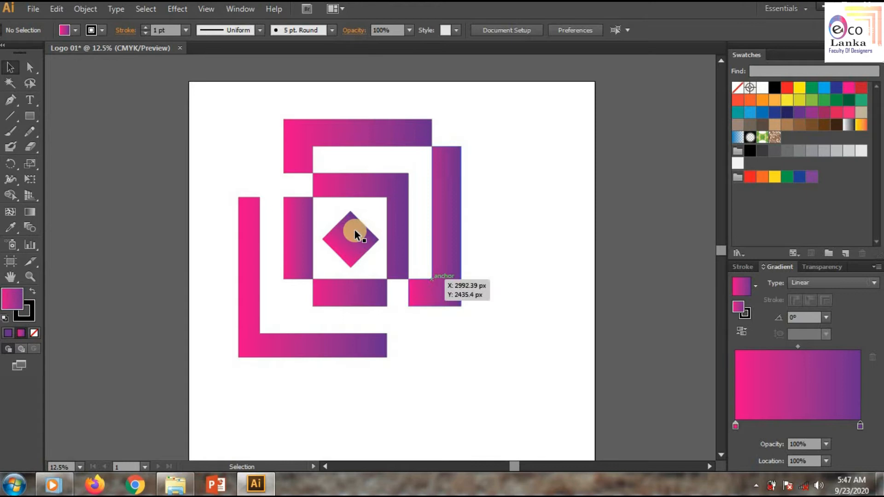
Duplicate the gradient logo group with a slight offset up and to the left of the original, leaving the diamond out, and deselect it
{"action": "left_click", "coordinate": [296, 136]}
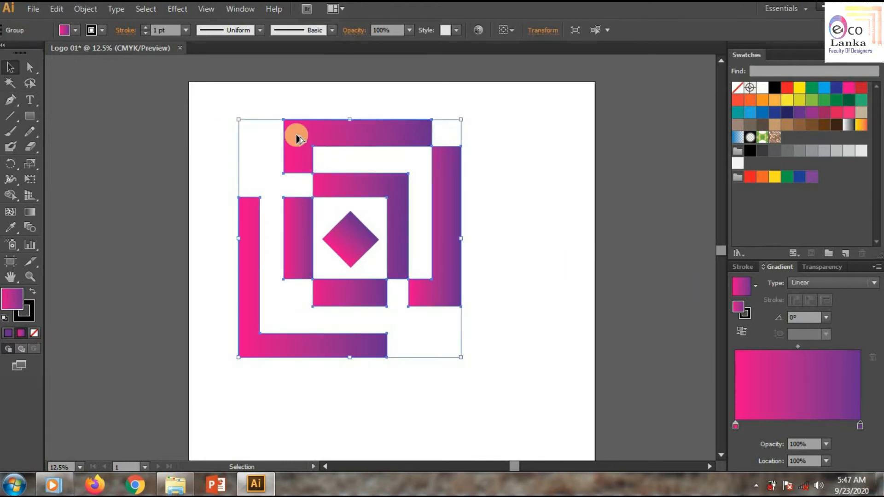
{"action": "left_click_drag", "start_coordinate": [297, 135], "coordinate": [293, 131]}
{"action": "left_click", "coordinate": [539, 345]}
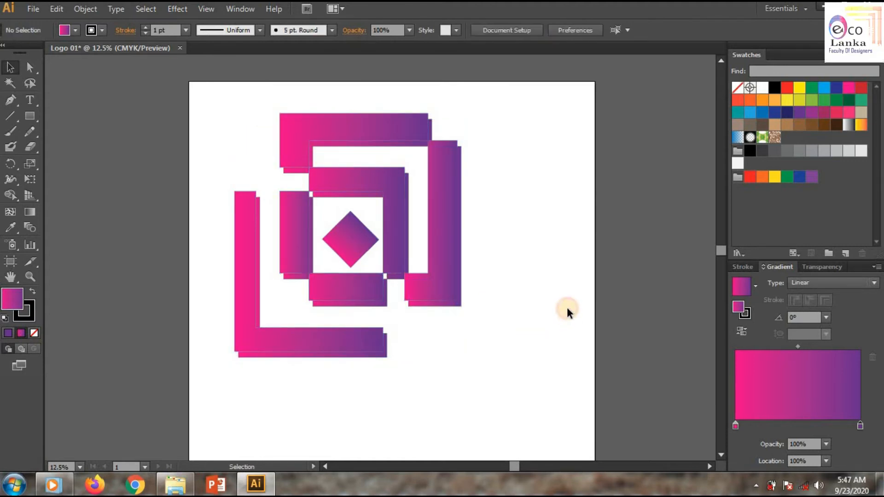
{"action": "scroll", "coordinate": [567, 308], "scroll_direction": "up", "scroll_amount": 1}
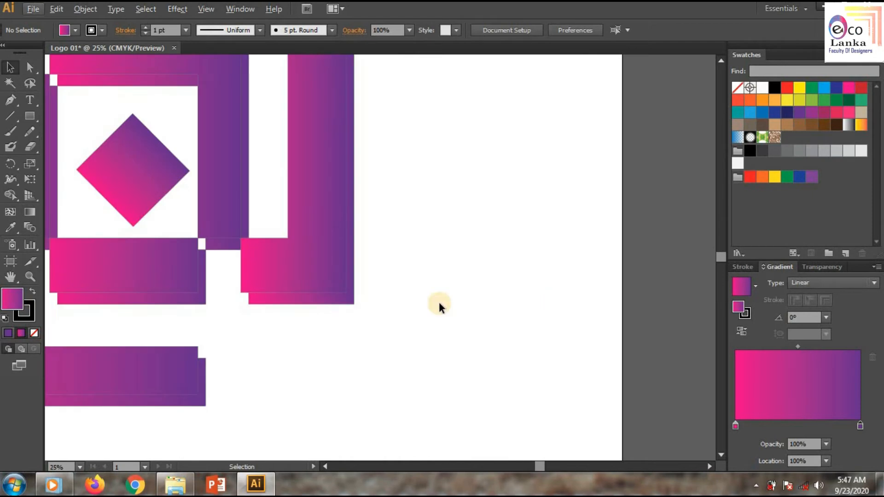
Recolour the rear logo copy, ending with a linear gradient whose start colour is dark navy (C=100 M=100 Y=25 K=25)
{"action": "left_click", "coordinate": [326, 300]}
{"action": "left_click", "coordinate": [774, 177]}
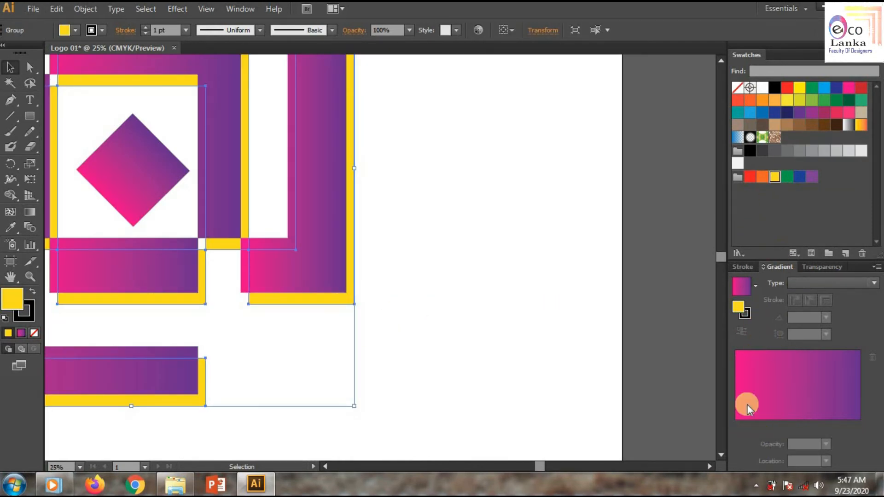
{"action": "left_click", "coordinate": [753, 386]}
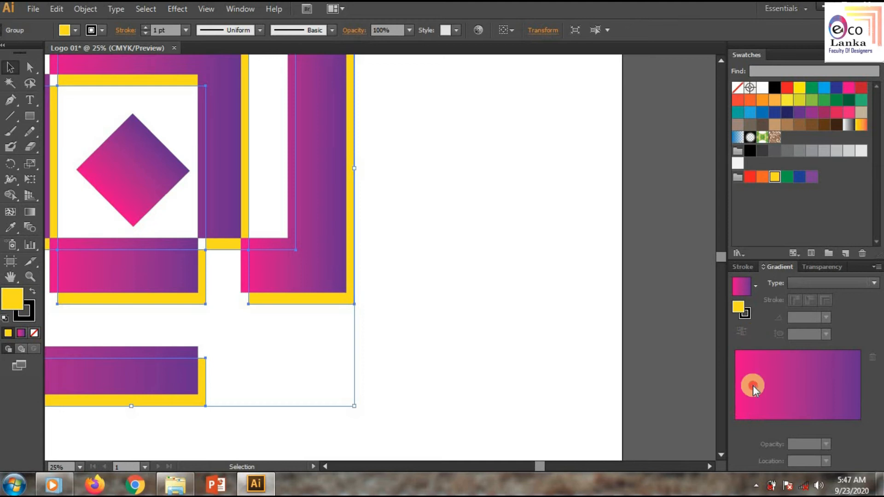
{"action": "double_click", "coordinate": [735, 425]}
{"action": "left_click", "coordinate": [782, 244]}
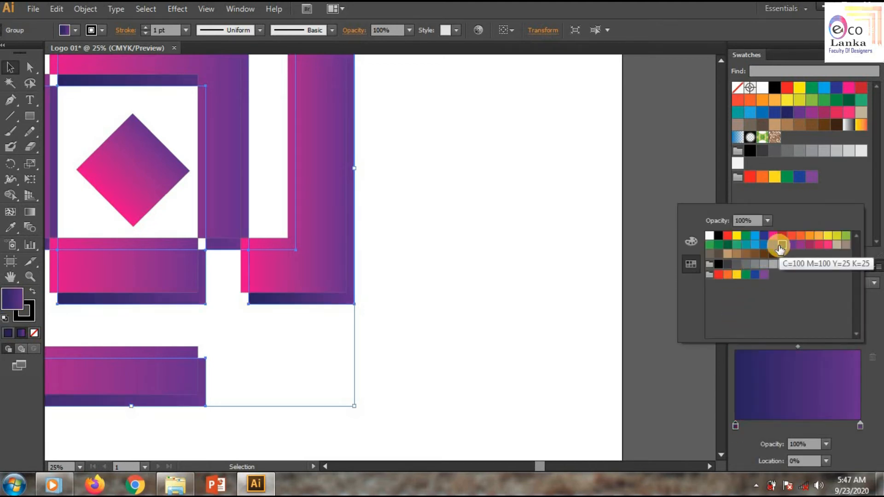
Try brown, navy, purple and blue swatches as the end colour of the rear logo copy's gradient
{"action": "double_click", "coordinate": [860, 427]}
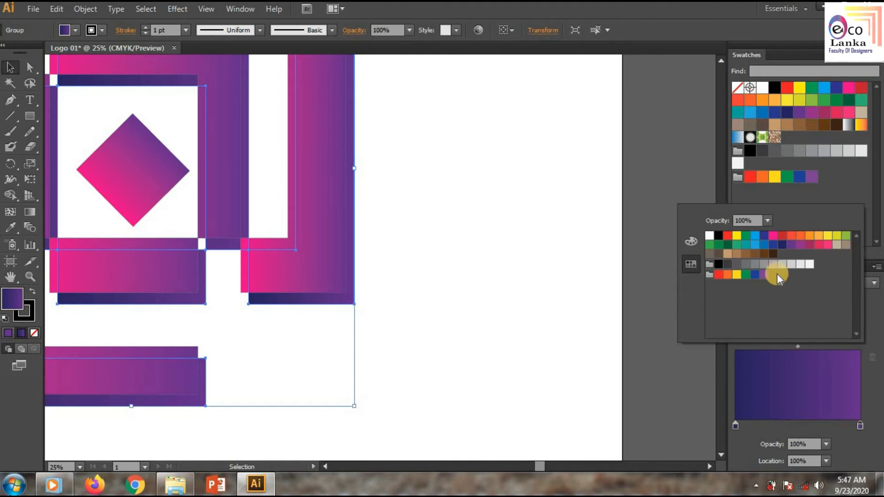
{"action": "left_click", "coordinate": [762, 255]}
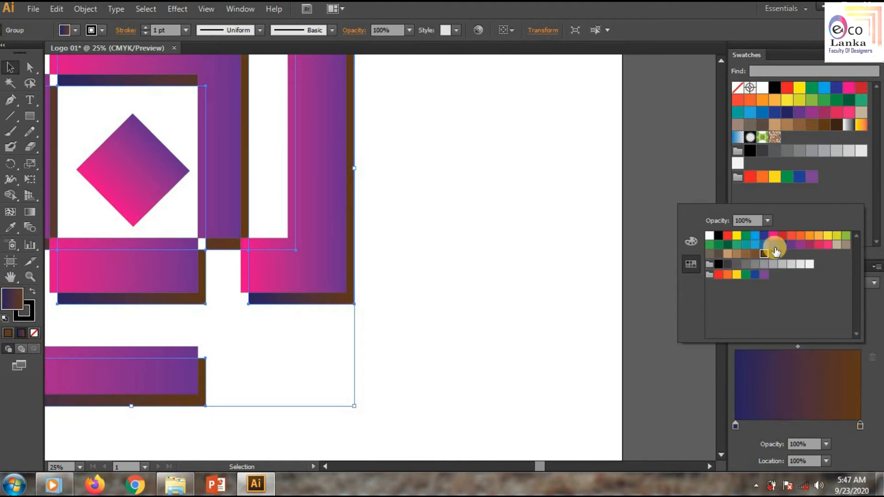
{"action": "left_click", "coordinate": [781, 247]}
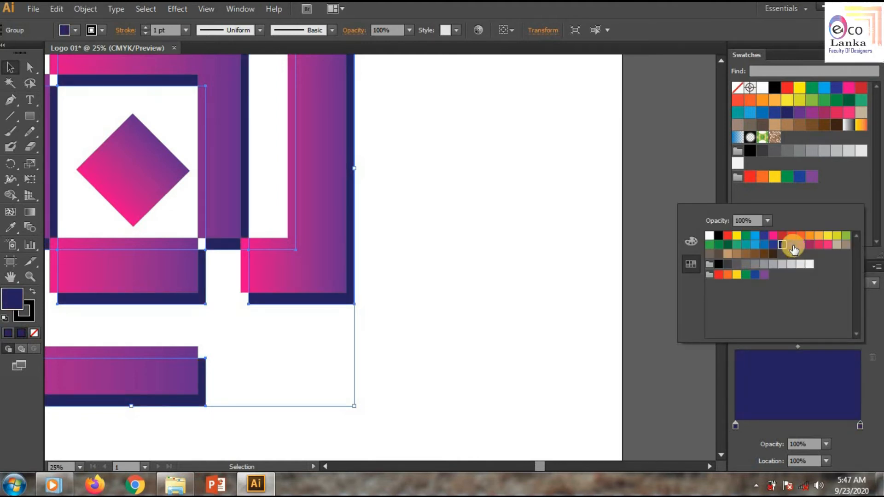
{"action": "left_click", "coordinate": [792, 246]}
{"action": "left_click", "coordinate": [799, 247]}
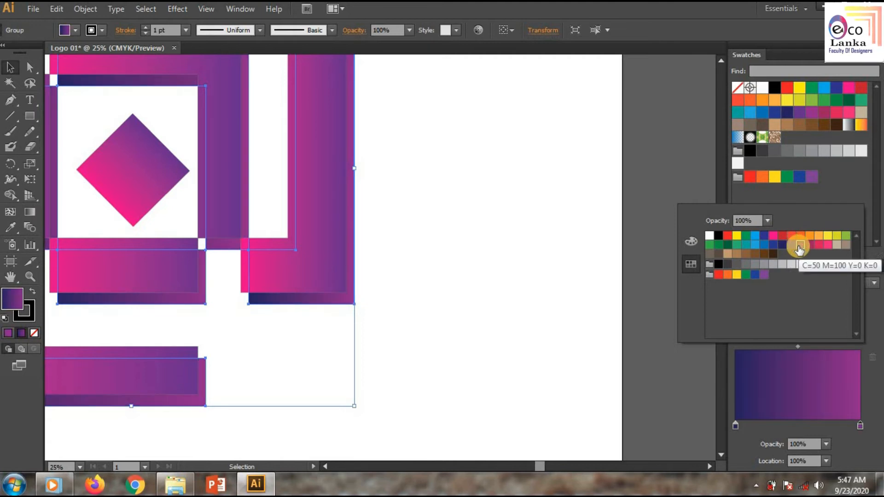
{"action": "left_click", "coordinate": [773, 247]}
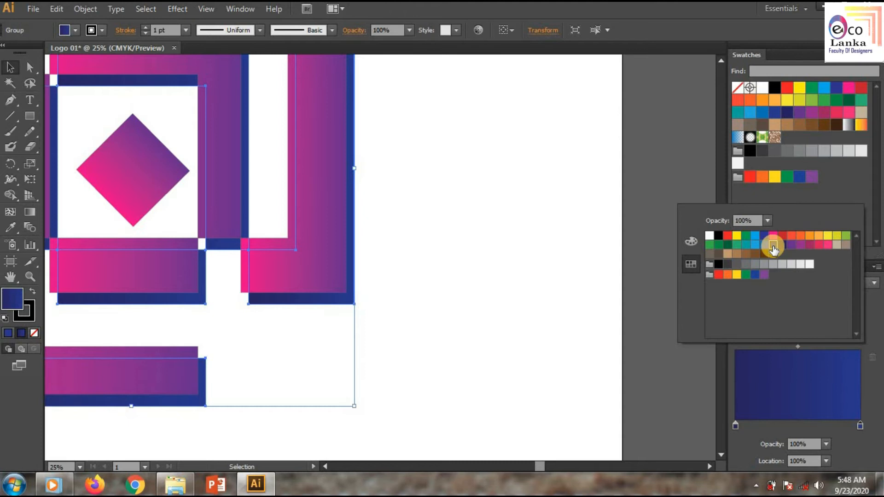
Set the end colour of the rear logo copy's gradient to black and deselect it
{"action": "double_click", "coordinate": [856, 426]}
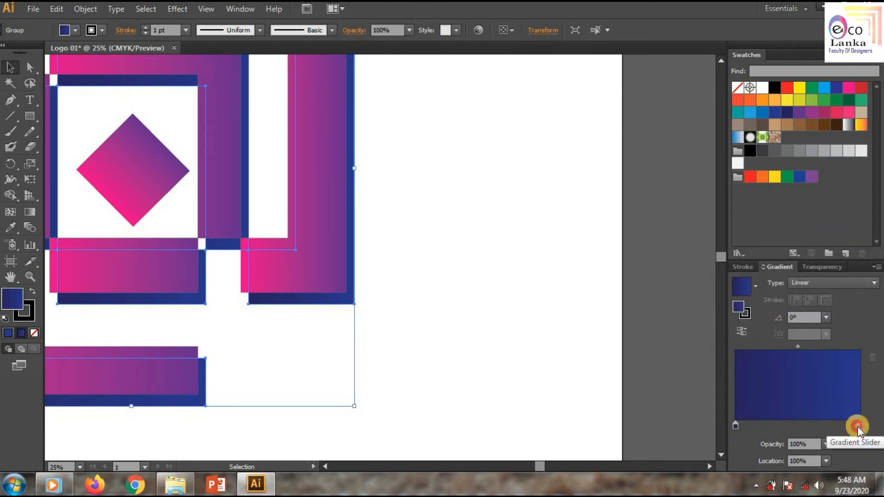
{"action": "left_click", "coordinate": [857, 427]}
{"action": "left_click_drag", "start_coordinate": [857, 428], "coordinate": [872, 358]}
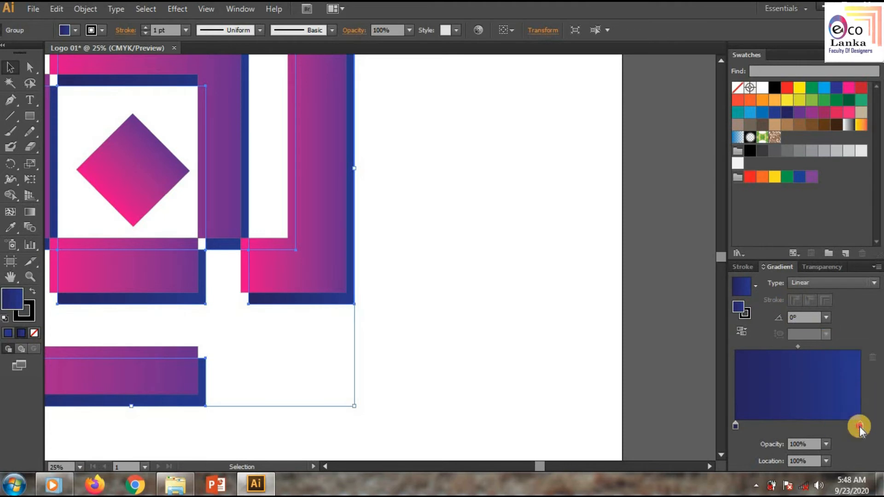
{"action": "double_click", "coordinate": [857, 426]}
{"action": "left_click", "coordinate": [719, 235]}
{"action": "left_click", "coordinate": [550, 348]}
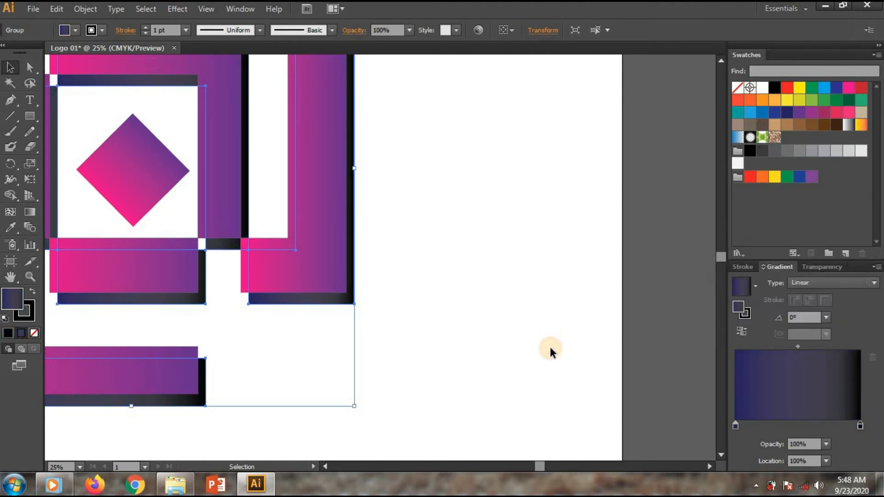
{"action": "scroll", "coordinate": [550, 348], "scroll_direction": "down", "scroll_amount": 2}
{"action": "left_click", "coordinate": [550, 348]}
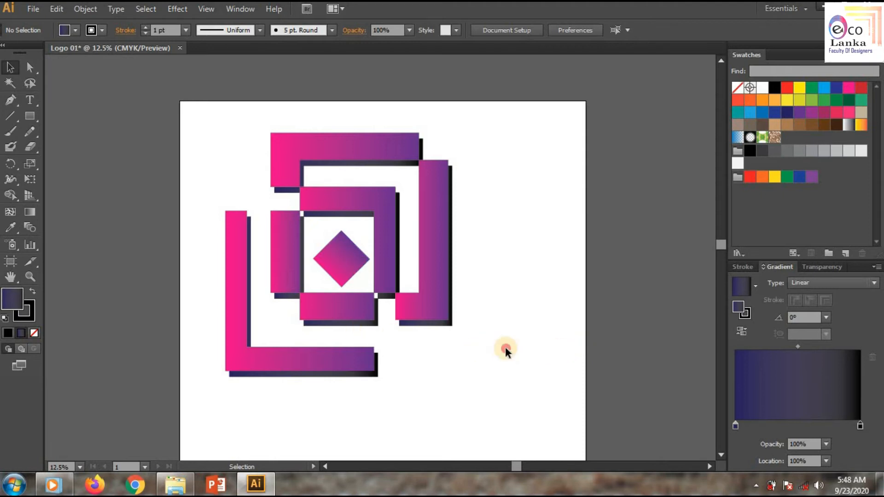
Duplicate the central diamond slightly upward and fill the copy with the magenta-to-purple linear gradient at 0°
{"action": "left_click", "coordinate": [328, 257]}
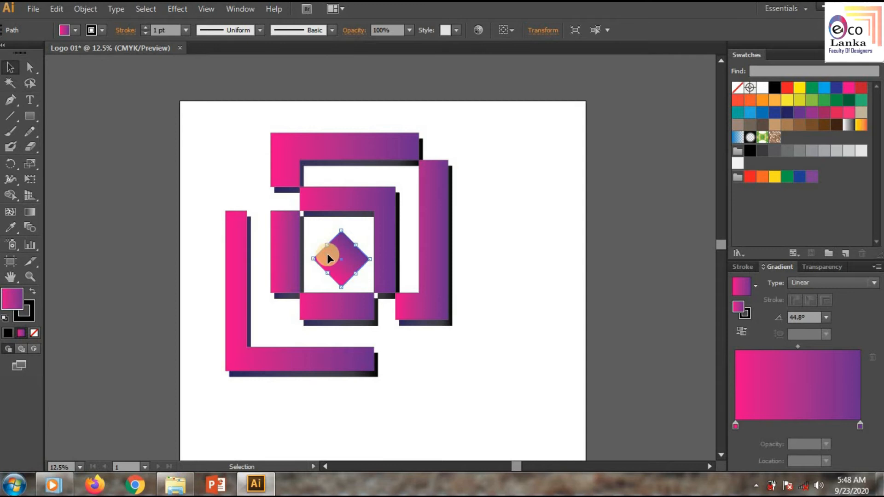
{"action": "left_click", "coordinate": [548, 354]}
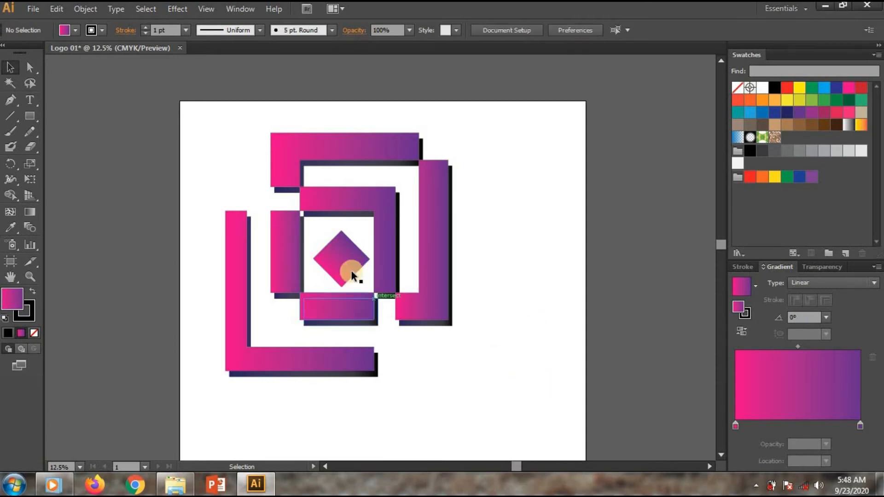
{"action": "left_click", "coordinate": [333, 261]}
{"action": "left_click_drag", "start_coordinate": [334, 262], "coordinate": [334, 260]}
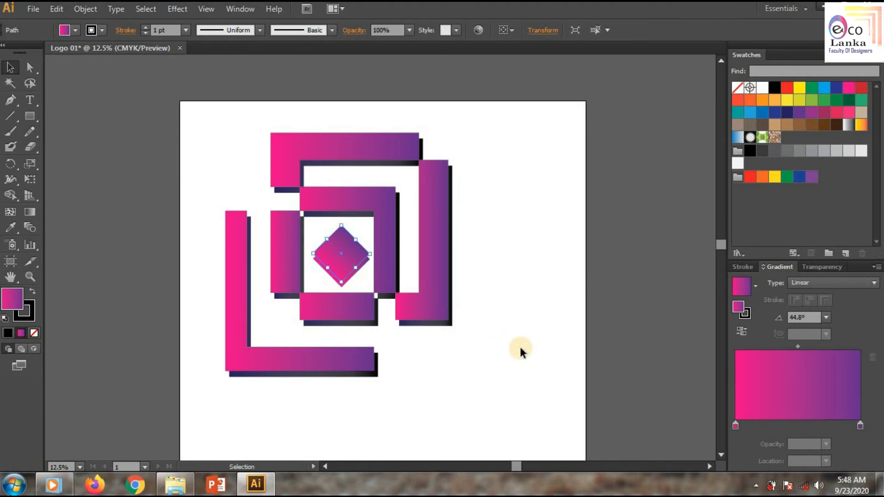
{"action": "left_click", "coordinate": [760, 180]}
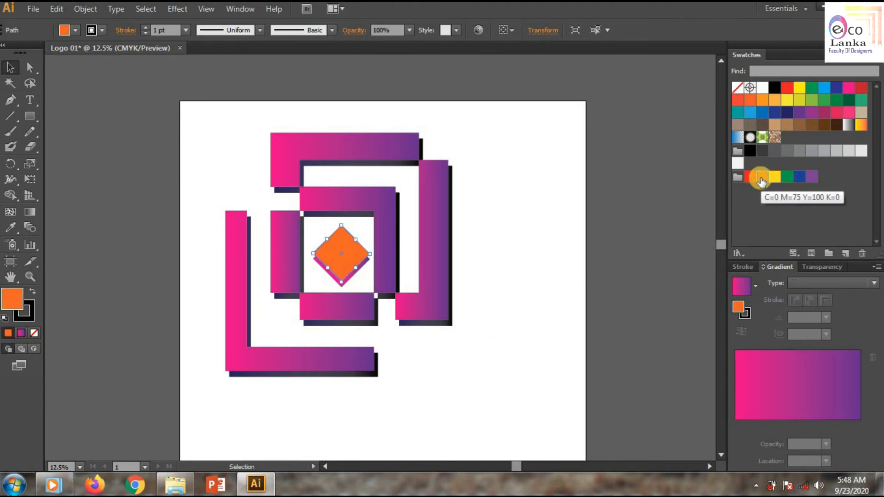
{"action": "left_click", "coordinate": [752, 407]}
Set the start colour of the lower diamond's gradient to dark navy (C=100 M=100 Y=25 K=25)
{"action": "scroll", "coordinate": [474, 407], "scroll_direction": "up", "scroll_amount": 2}
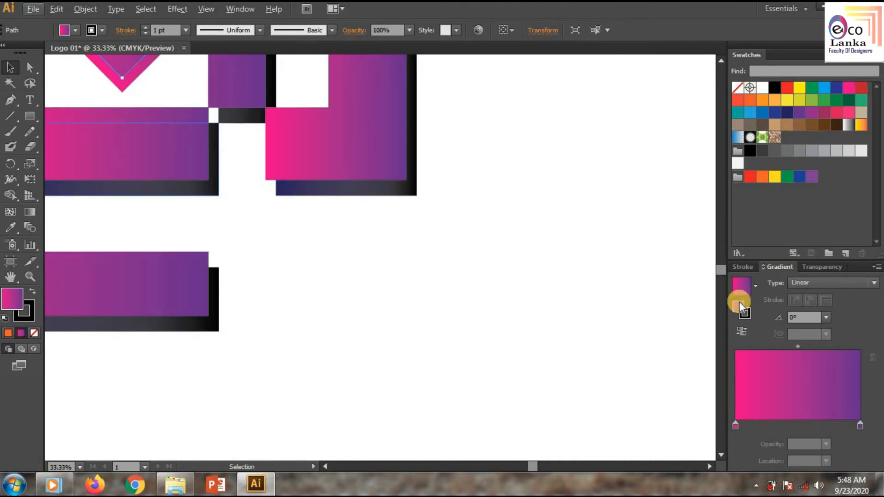
{"action": "scroll", "coordinate": [296, 282], "scroll_direction": "up", "scroll_amount": 4}
{"action": "left_click", "coordinate": [178, 257]}
{"action": "left_click", "coordinate": [145, 232]}
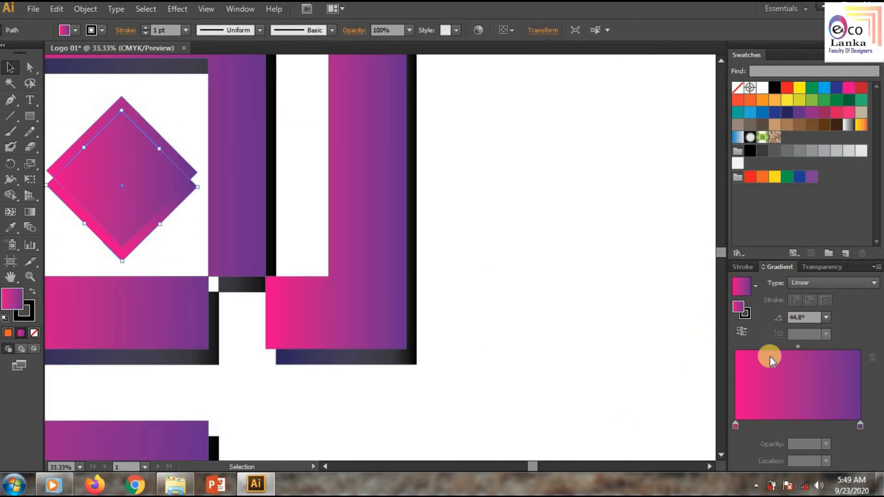
{"action": "left_click", "coordinate": [735, 426]}
{"action": "double_click", "coordinate": [736, 426]}
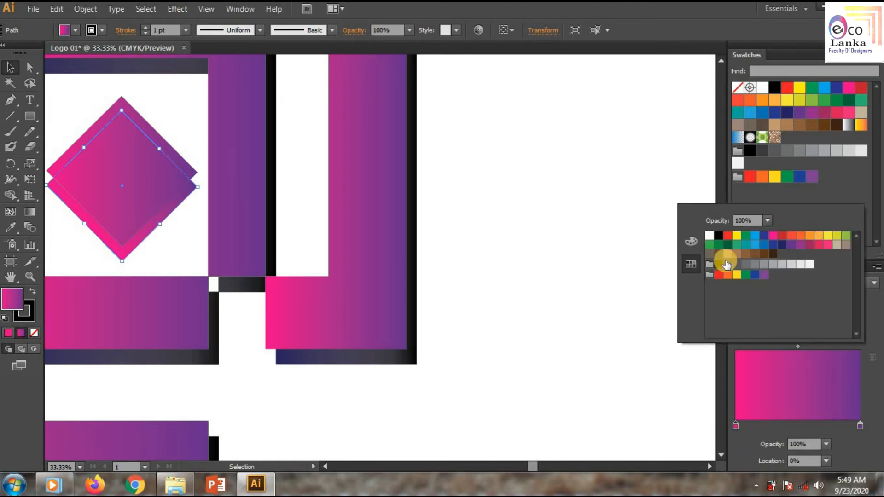
{"action": "left_click", "coordinate": [782, 245]}
Set the end colour of the lower diamond's gradient to black and deselect it
{"action": "left_click", "coordinate": [860, 426]}
{"action": "double_click", "coordinate": [860, 426]}
{"action": "left_click", "coordinate": [713, 233]}
{"action": "left_click", "coordinate": [576, 329]}
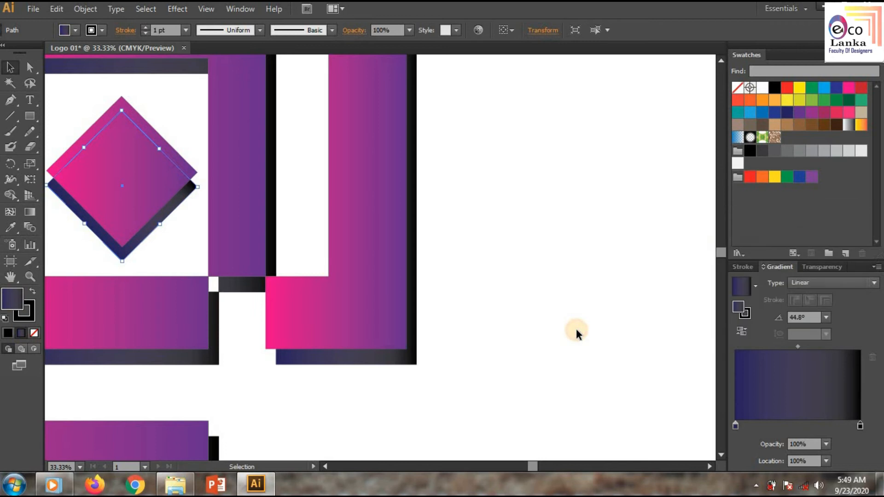
{"action": "key", "text": "ctrl+minus"}
{"action": "key", "text": "ctrl+minus"}
{"action": "key", "text": "ctrl+minus"}
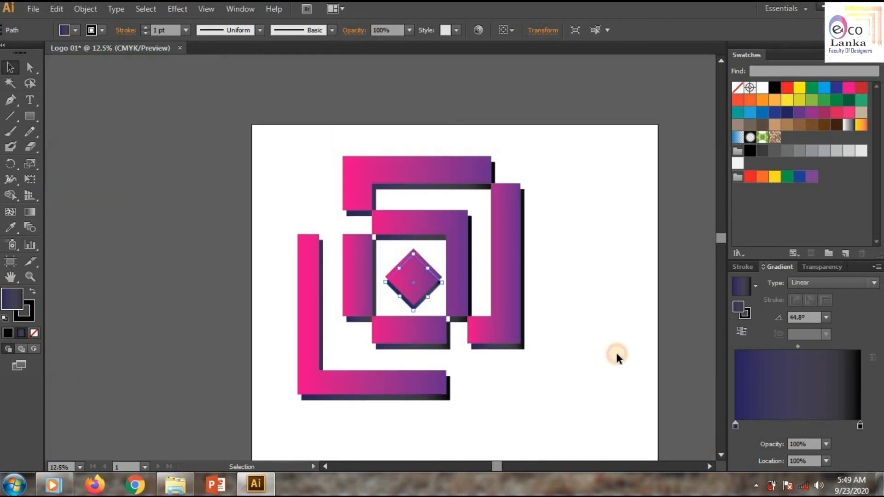
{"action": "left_click", "coordinate": [669, 373]}
Apply the Orange, Yellow gradient preset to the upper diamond
{"action": "left_click_drag", "start_coordinate": [720, 237], "coordinate": [718, 256]}
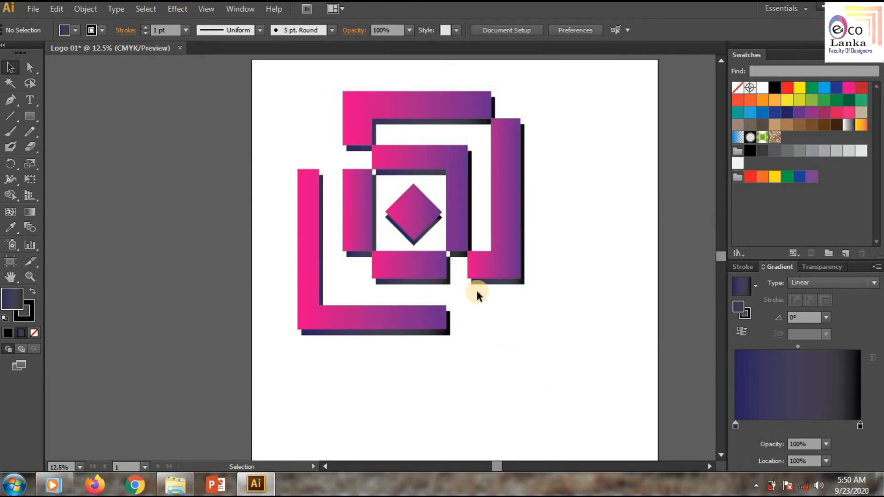
{"action": "left_click", "coordinate": [455, 238]}
{"action": "left_click", "coordinate": [756, 283]}
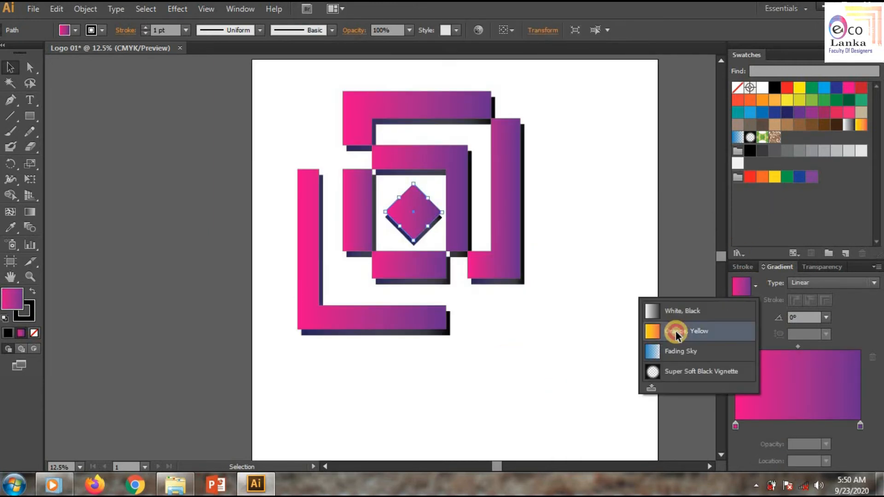
{"action": "left_click", "coordinate": [675, 331]}
Try dark navy and blue as the first two colour stops of the upper diamond's gradient
{"action": "left_click", "coordinate": [734, 428]}
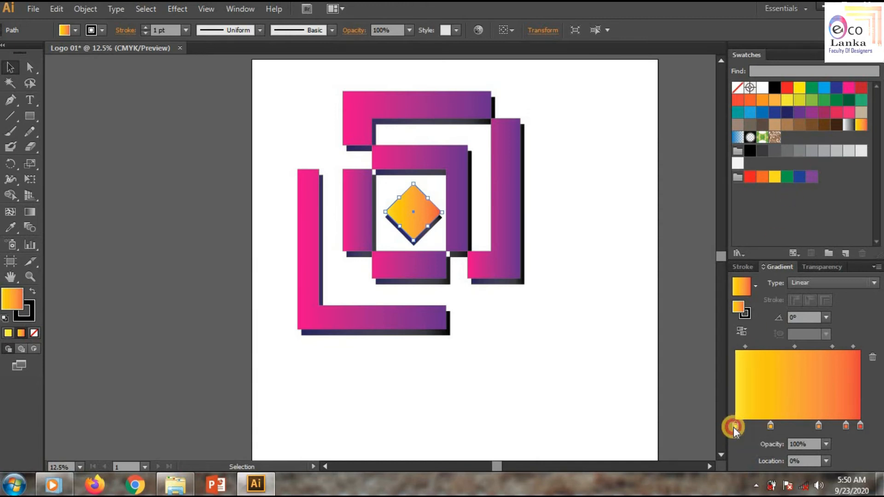
{"action": "double_click", "coordinate": [736, 425]}
{"action": "left_click", "coordinate": [782, 244]}
{"action": "left_click", "coordinate": [770, 426]}
{"action": "double_click", "coordinate": [771, 426]}
{"action": "left_click", "coordinate": [764, 245]}
Recolour the upper diamond's gradient stop at 66.85% purple and the stops at 85.2% and 88.76% crimson (C=35 M=100 Y=35 K=10)
{"action": "double_click", "coordinate": [819, 425]}
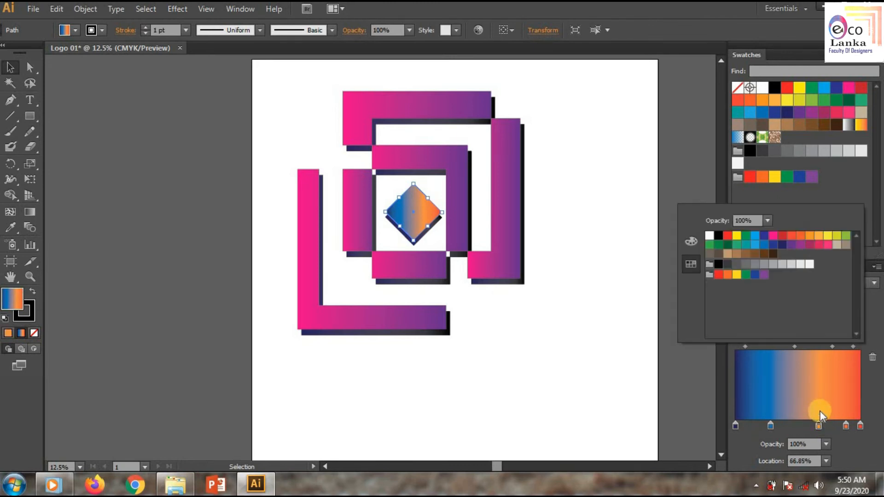
{"action": "left_click", "coordinate": [790, 245]}
{"action": "left_click", "coordinate": [844, 426]}
{"action": "double_click", "coordinate": [843, 426]}
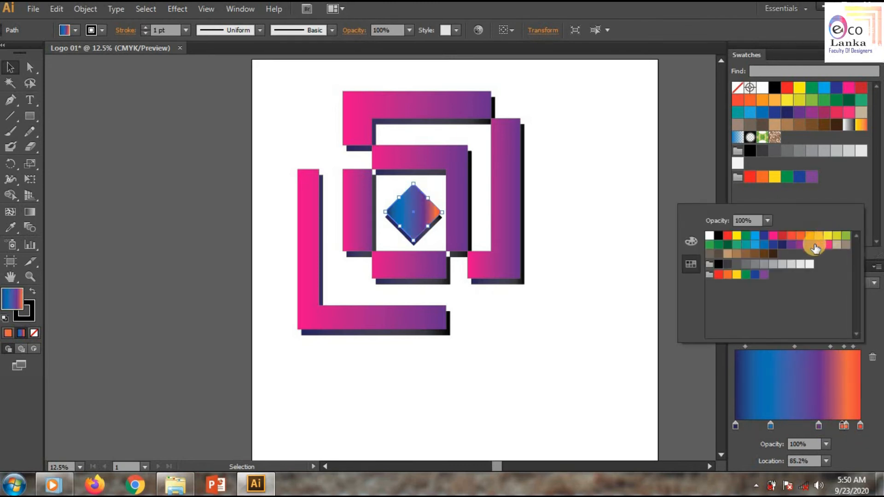
{"action": "left_click", "coordinate": [809, 244]}
{"action": "left_click", "coordinate": [847, 427]}
{"action": "double_click", "coordinate": [848, 426]}
{"action": "left_click", "coordinate": [809, 244]}
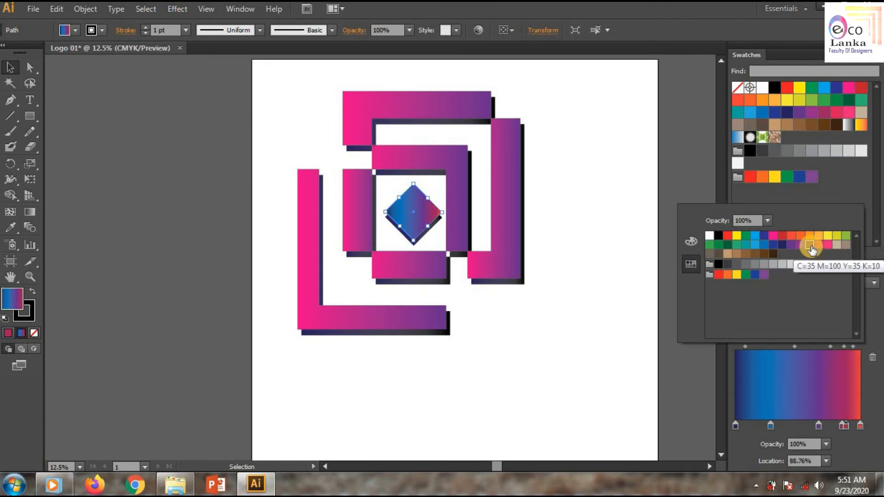
Set the first colour stop of the upper diamond's gradient to purple (C=50 M=100 Y=0 K=0)
{"action": "left_click", "coordinate": [739, 427]}
{"action": "double_click", "coordinate": [738, 428]}
{"action": "left_click", "coordinate": [801, 244]}
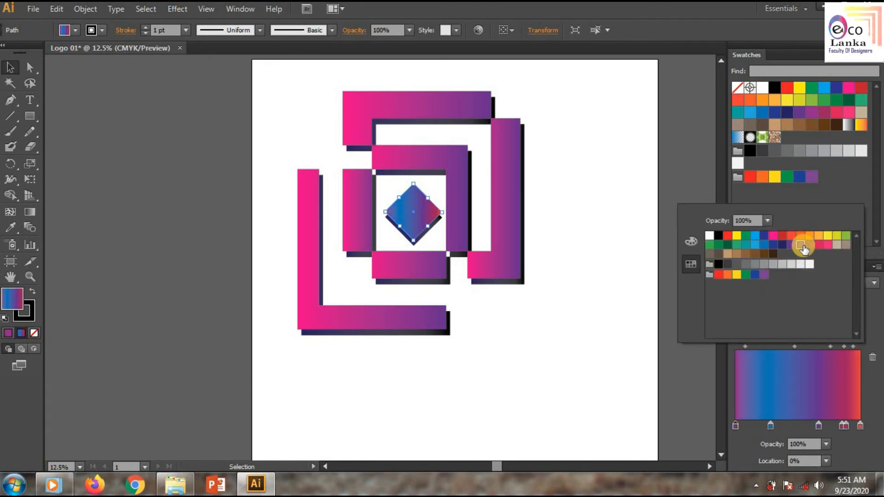
Set the upper diamond's gradient stop at 28.09% to red (C=15 M=100 Y=90 K=10) and deselect the diamond
{"action": "left_click", "coordinate": [771, 426]}
{"action": "double_click", "coordinate": [771, 426]}
{"action": "left_click", "coordinate": [790, 250]}
{"action": "left_click", "coordinate": [774, 237]}
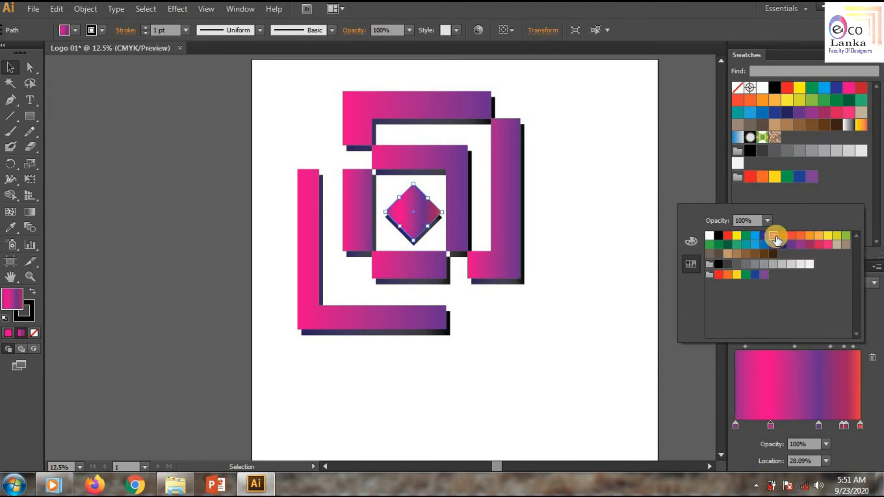
{"action": "left_click", "coordinate": [781, 236]}
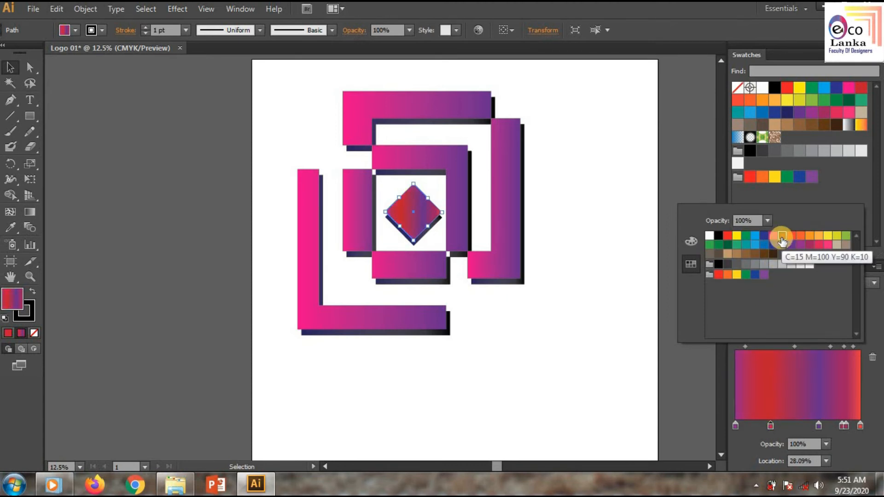
{"action": "left_click", "coordinate": [596, 367]}
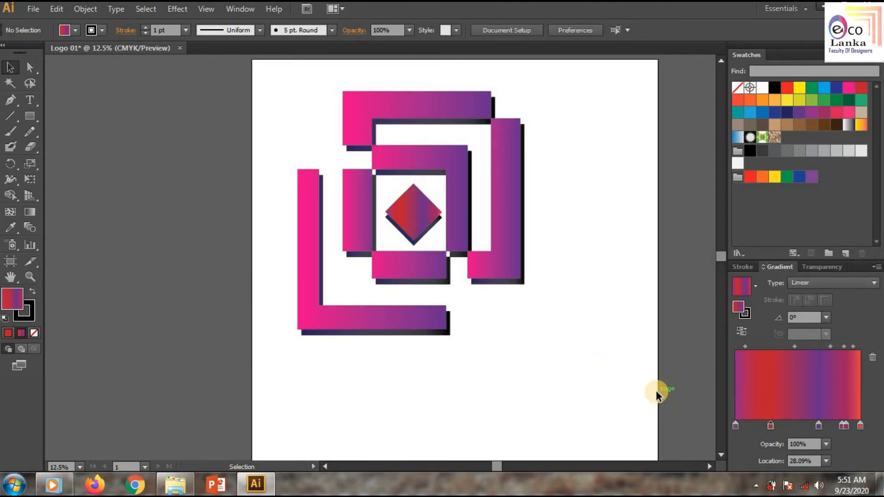
Group all the logo artwork and move the group slightly down and to the right on the artboard, leaving it deselected
{"action": "scroll", "coordinate": [656, 391], "scroll_direction": "down", "scroll_amount": 1}
{"action": "key", "text": "ctrl+a"}
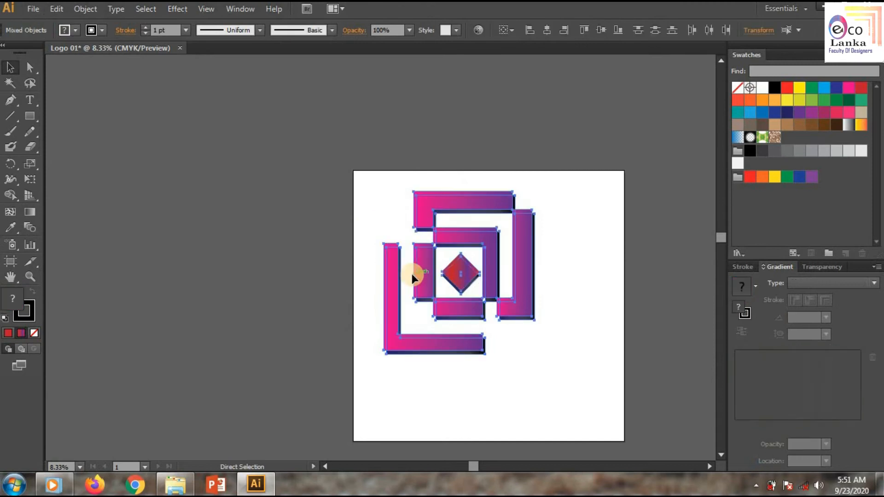
{"action": "right_click", "coordinate": [423, 280]}
{"action": "left_click", "coordinate": [503, 345]}
{"action": "left_click", "coordinate": [592, 338]}
{"action": "left_click_drag", "start_coordinate": [528, 303], "coordinate": [533, 325]}
{"action": "left_click", "coordinate": [578, 339]}
Scale the grouped logo down to about two-thirds of its size from its upper-right corner
{"action": "scroll", "coordinate": [579, 340], "scroll_direction": "down", "scroll_amount": 3}
{"action": "scroll", "coordinate": [579, 342], "scroll_direction": "up", "scroll_amount": 3}
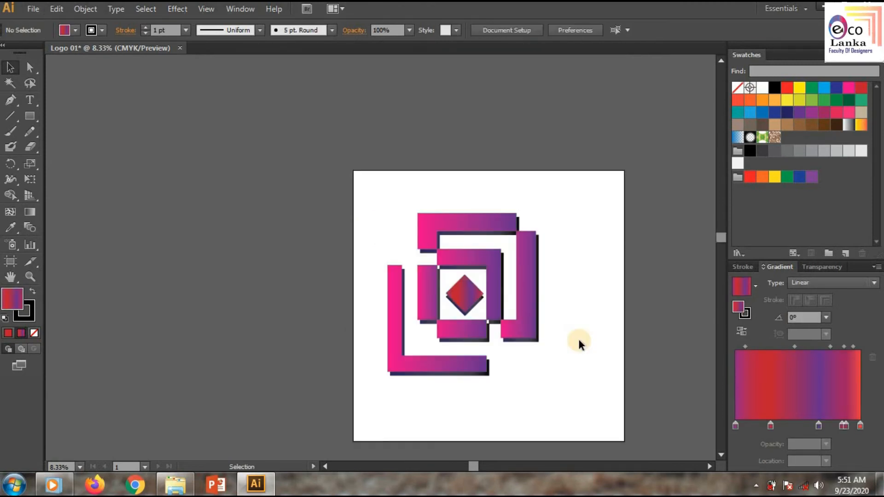
{"action": "scroll", "coordinate": [531, 309], "scroll_direction": "up", "scroll_amount": 3}
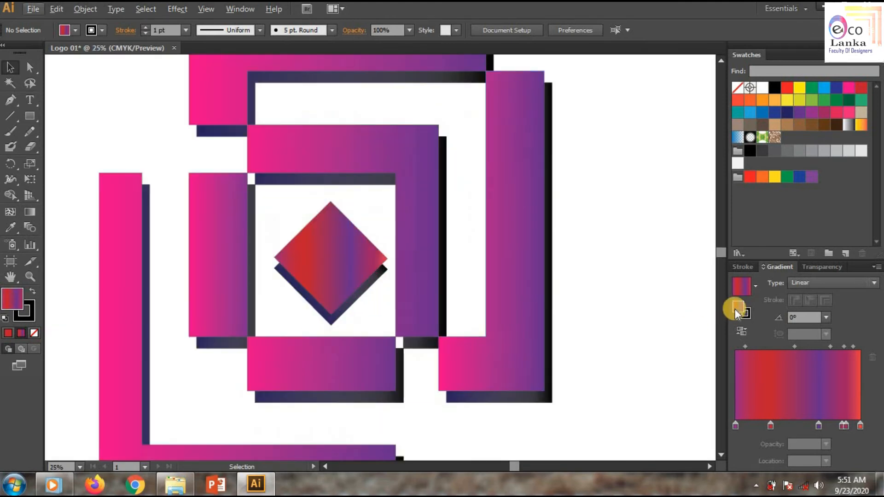
{"action": "mouse_move", "coordinate": [725, 252]}
{"action": "left_mouse_down"}
{"action": "mouse_move", "coordinate": [720, 269]}
{"action": "mouse_move", "coordinate": [721, 249]}
{"action": "left_mouse_up"}
{"action": "left_click", "coordinate": [518, 299]}
{"action": "scroll", "coordinate": [549, 249], "scroll_direction": "up", "scroll_amount": 1}
{"action": "left_click_drag", "start_coordinate": [548, 106], "coordinate": [462, 263]}
{"action": "scroll", "coordinate": [615, 275], "scroll_direction": "down", "scroll_amount": 3}
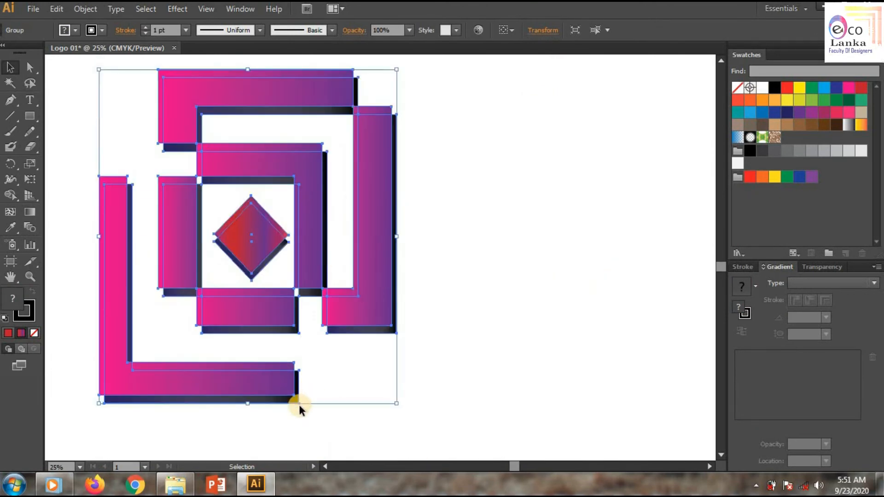
Reduce the grouped logo's height slightly by raising its lower edge, and leave the group deselected
{"action": "left_click_drag", "start_coordinate": [247, 405], "coordinate": [254, 365]}
{"action": "left_click", "coordinate": [459, 361]}
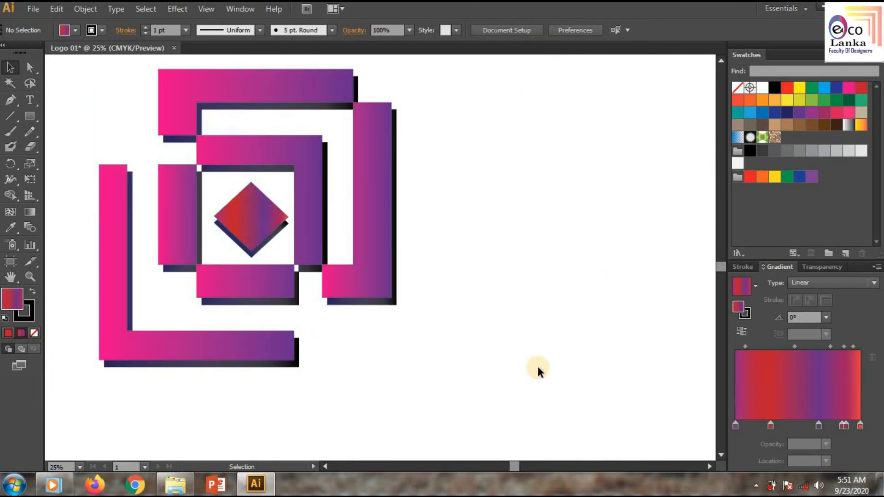
{"action": "scroll", "coordinate": [536, 369], "scroll_direction": "up", "scroll_amount": 1}
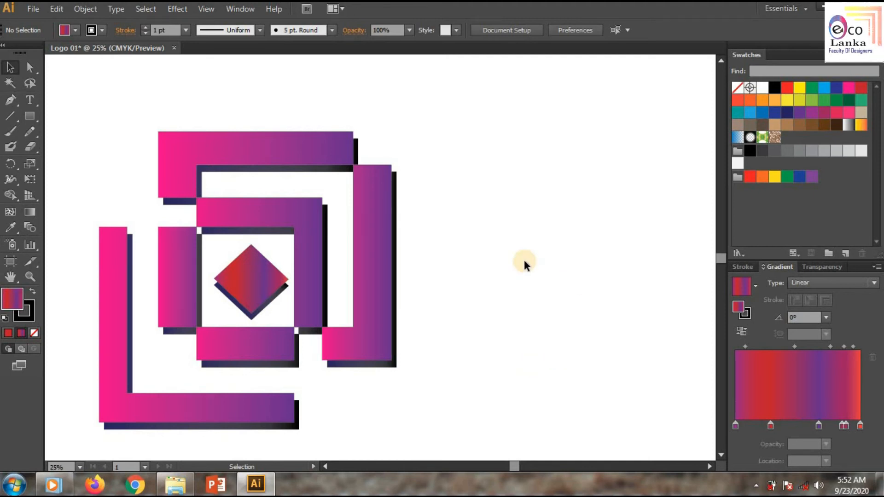
{"action": "scroll", "coordinate": [536, 277], "scroll_direction": "down", "scroll_amount": 3}
{"action": "scroll", "coordinate": [552, 310], "scroll_direction": "up", "scroll_amount": 3}
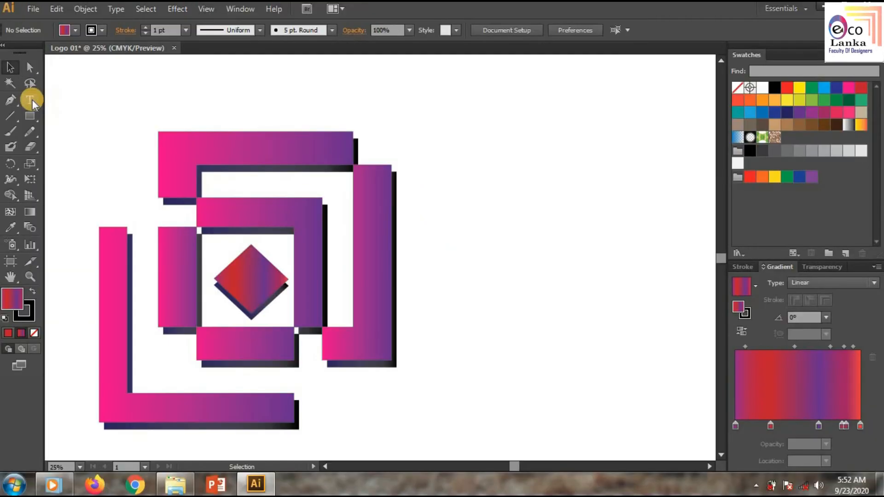
Start a point text object beside the logo's lower bar and set its font size to 500 pt
{"action": "left_click", "coordinate": [100, 227]}
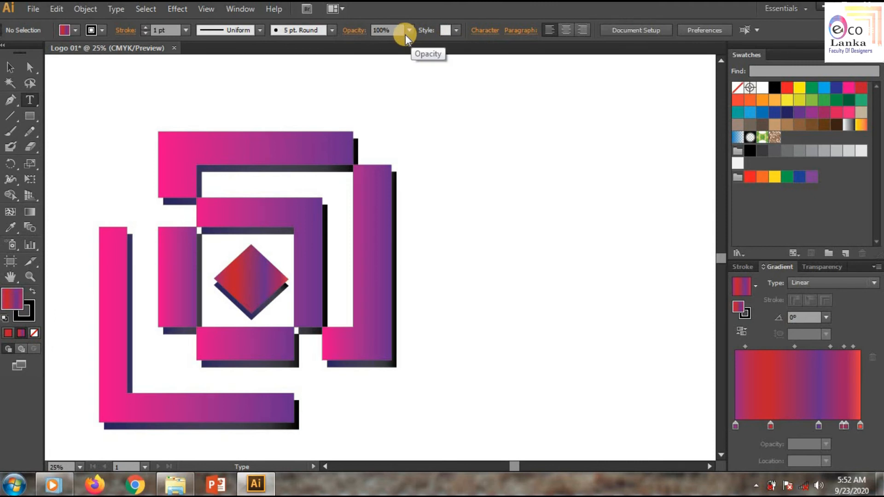
{"action": "left_click", "coordinate": [365, 424]}
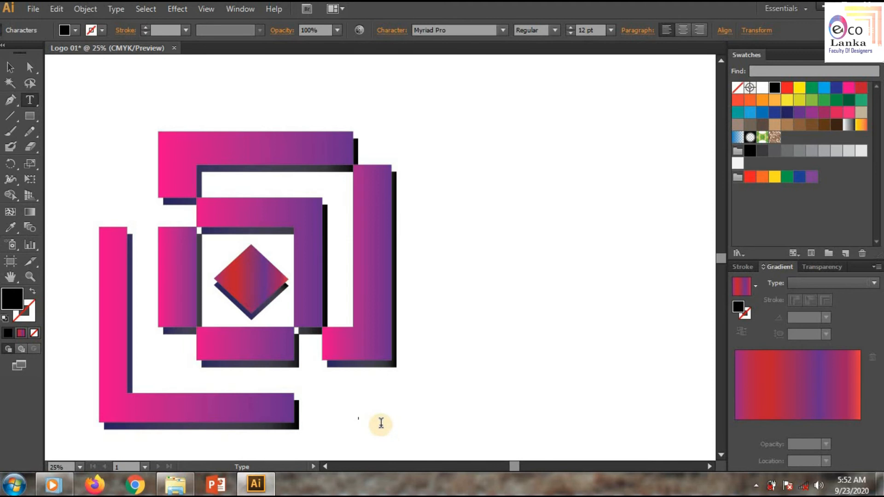
{"action": "left_click", "coordinate": [586, 30]}
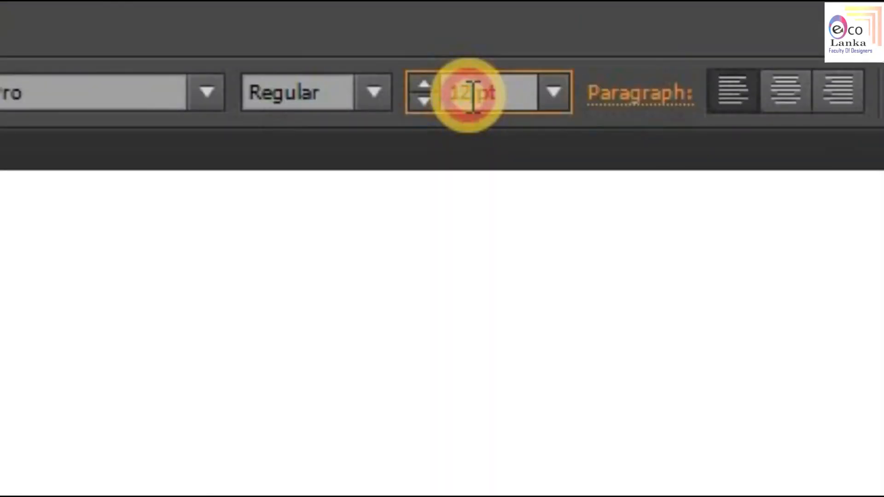
{"action": "left_click_drag", "start_coordinate": [473, 97], "coordinate": [451, 94]}
{"action": "type", "text": "500"}
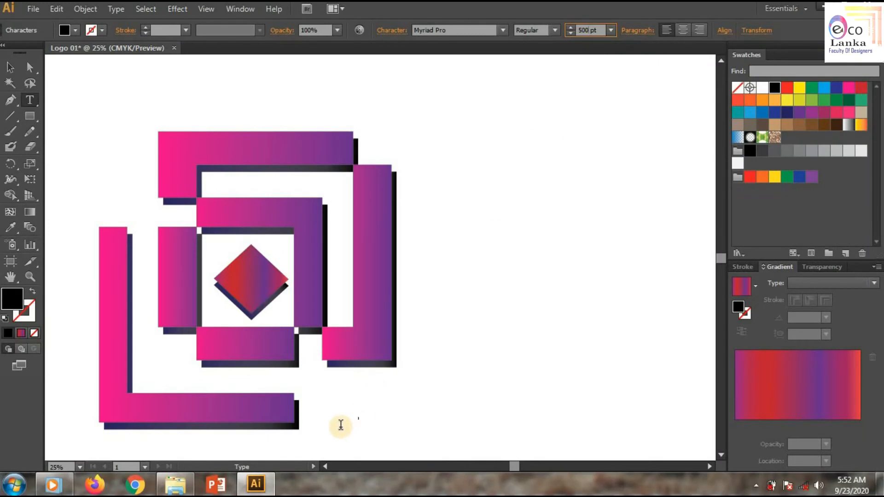
{"action": "left_click", "coordinate": [362, 418]}
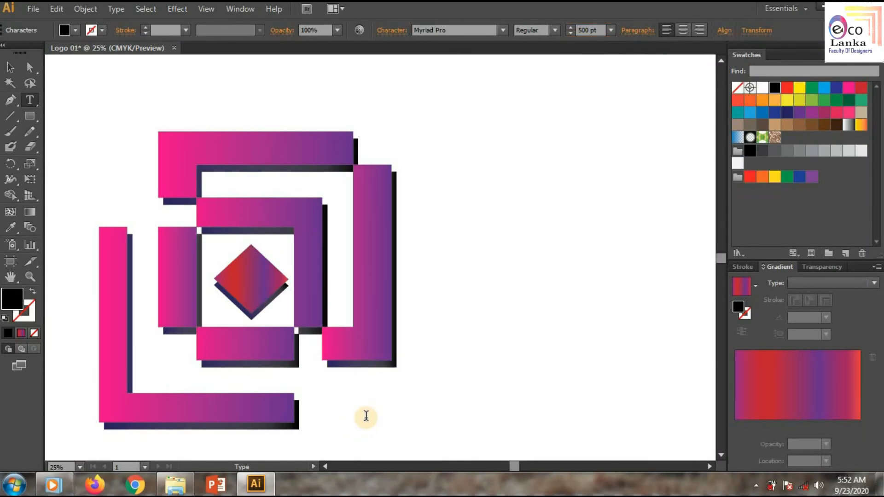
{"action": "type", "text": "CO"}
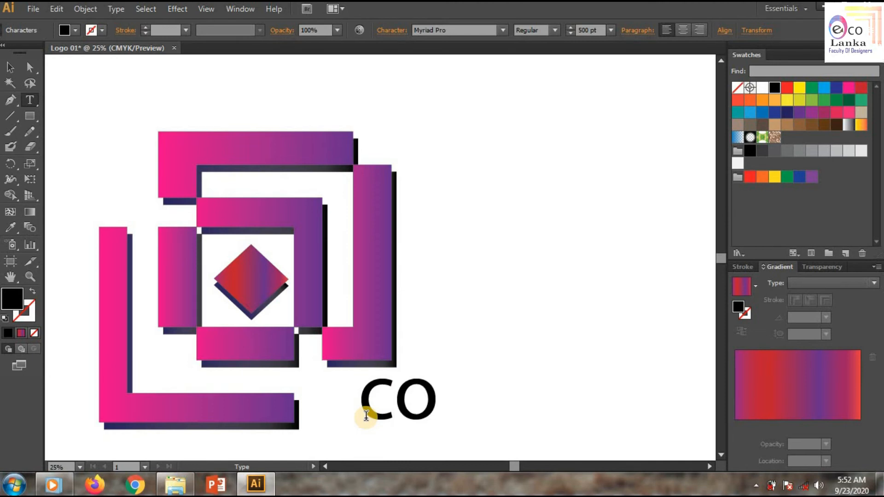
{"action": "type", "text": "mpa"}
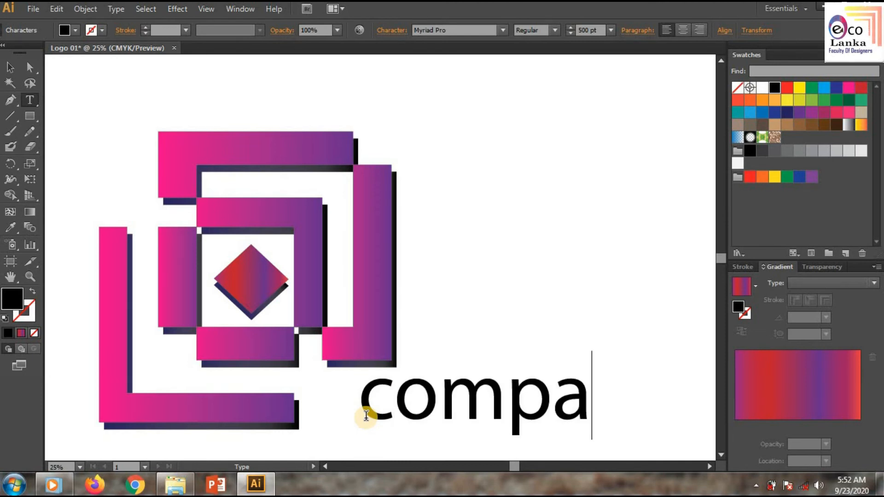
{"action": "type", "text": "ny"}
{"action": "key", "text": "BackSpace"}
{"action": "key", "text": "BackSpace"}
{"action": "key", "text": "BackSpace"}
{"action": "key", "text": "BackSpace"}
{"action": "key", "text": "BackSpace"}
{"action": "key", "text": "BackSpace"}
{"action": "key", "text": "BackSpace"}
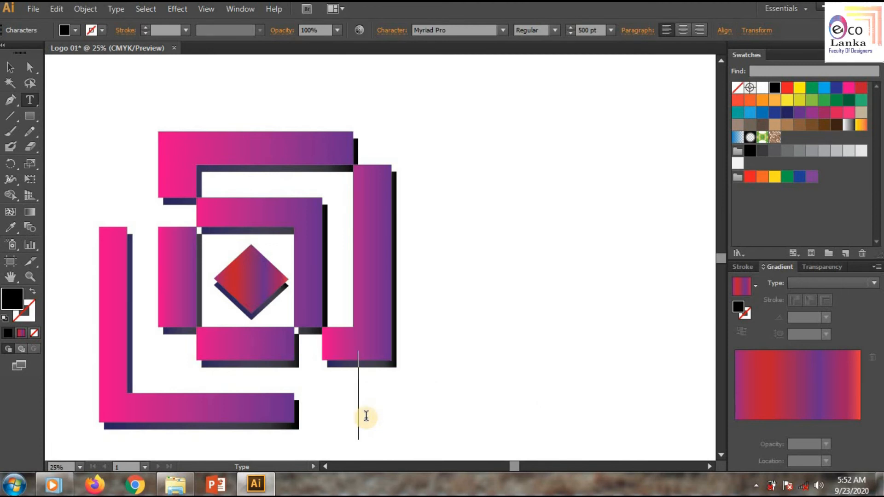
Enter the text COMPANY in capitals and move it slightly left, beside the logo's lower bar
{"action": "type", "text": "C"}
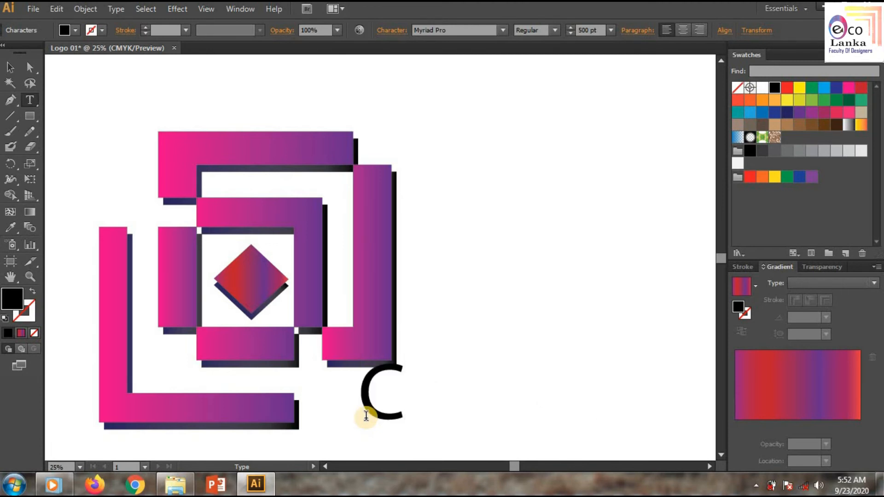
{"action": "type", "text": "OMPANY"}
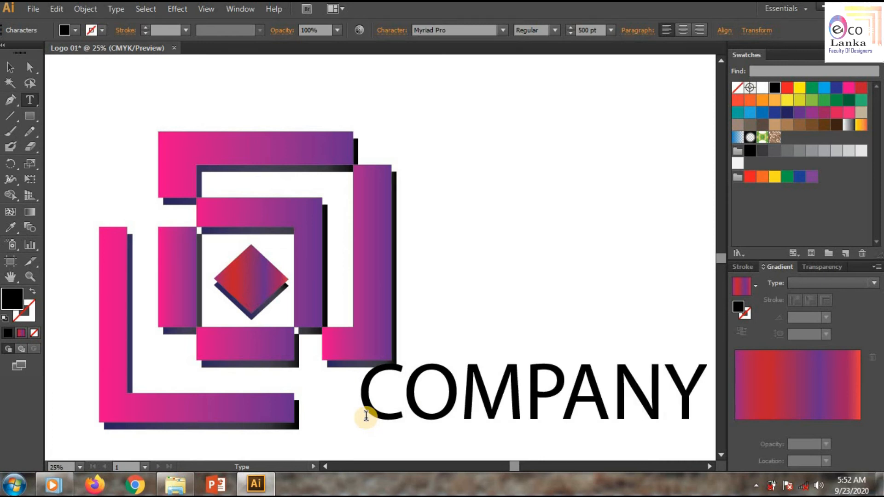
{"action": "scroll", "coordinate": [386, 407], "scroll_direction": "down", "scroll_amount": 2}
{"action": "left_click", "coordinate": [391, 355]}
{"action": "left_click", "coordinate": [10, 68]}
{"action": "left_click_drag", "start_coordinate": [533, 317], "coordinate": [504, 354]}
Change the COMPANY text's font to Agency FB Bold and convert the text to outlines
{"action": "right_click", "coordinate": [504, 355]}
{"action": "mouse_move", "coordinate": [540, 252]}
{"action": "mouse_move", "coordinate": [691, 23]}
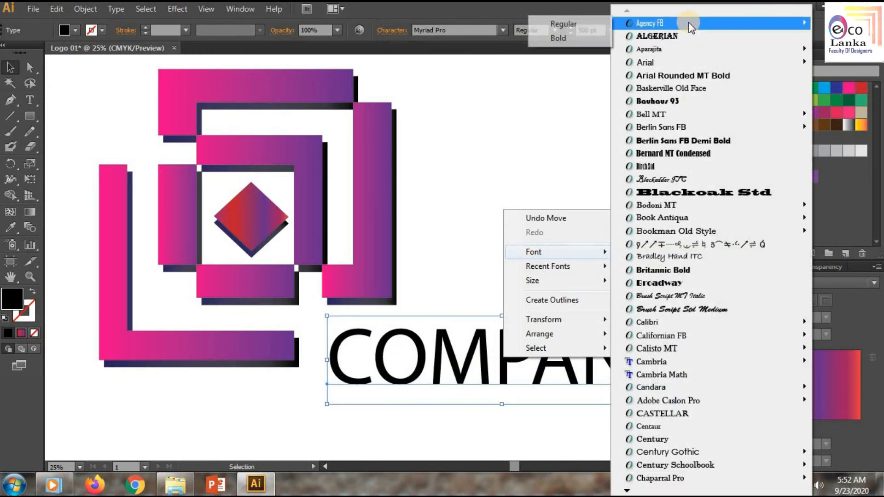
{"action": "left_click", "coordinate": [559, 37]}
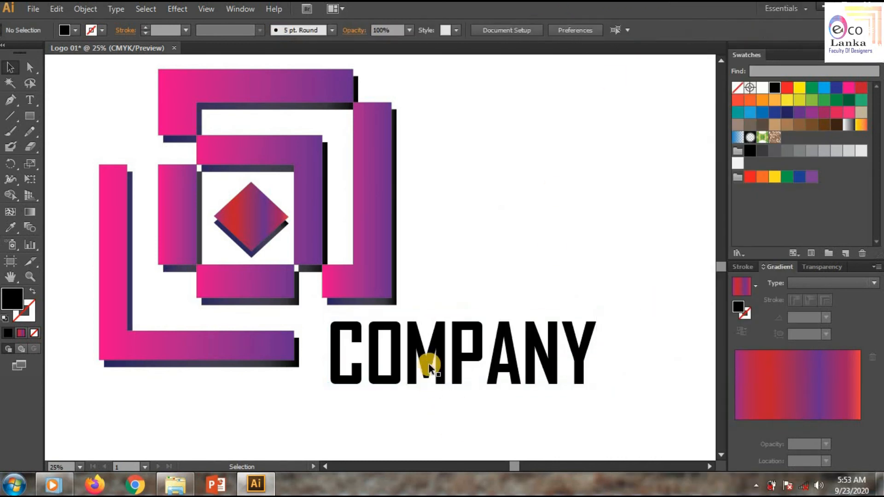
{"action": "right_click", "coordinate": [429, 362]}
{"action": "left_click", "coordinate": [467, 304]}
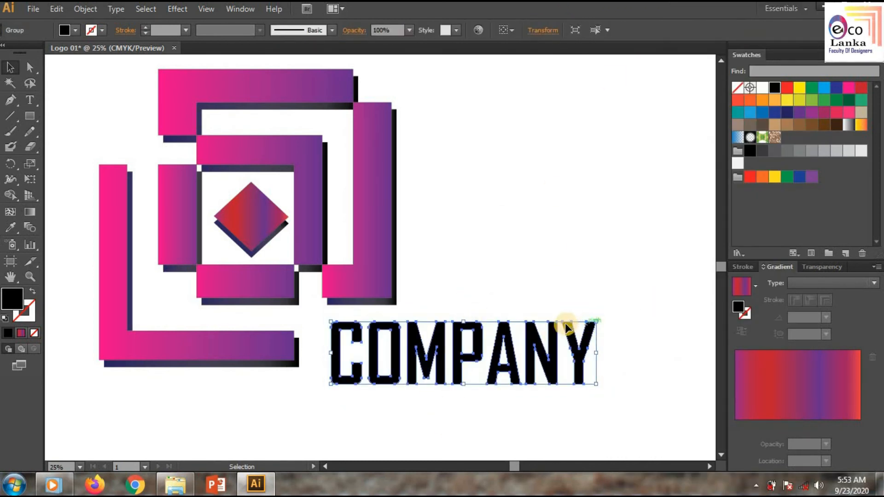
Scale the outlined COMPANY lettering down and place it immediately right of the logo's lower bar, leaving it deselected
{"action": "scroll", "coordinate": [552, 326], "scroll_direction": "down", "scroll_amount": 1}
{"action": "left_click_drag", "start_coordinate": [579, 317], "coordinate": [559, 342]}
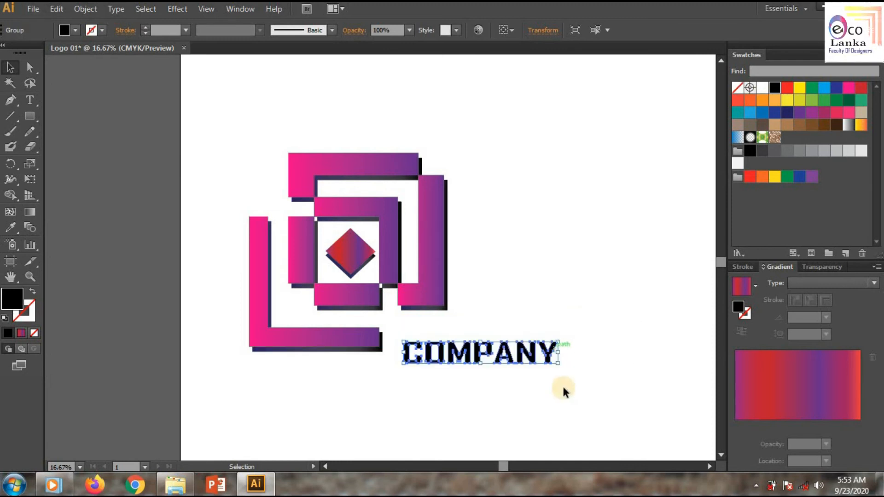
{"action": "left_click", "coordinate": [562, 385]}
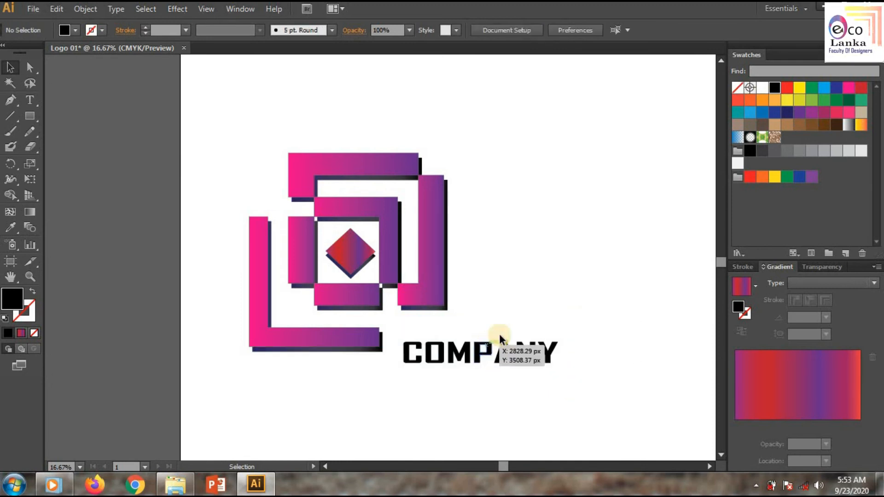
{"action": "left_click_drag", "start_coordinate": [527, 354], "coordinate": [477, 337]}
{"action": "left_click", "coordinate": [559, 395]}
{"action": "left_click", "coordinate": [462, 395]}
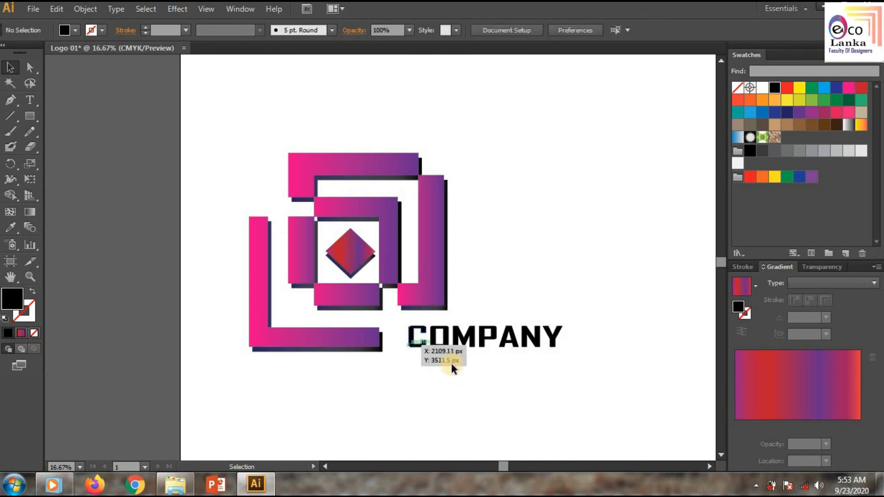
{"action": "left_click_drag", "start_coordinate": [479, 341], "coordinate": [462, 368]}
{"action": "left_click", "coordinate": [487, 383]}
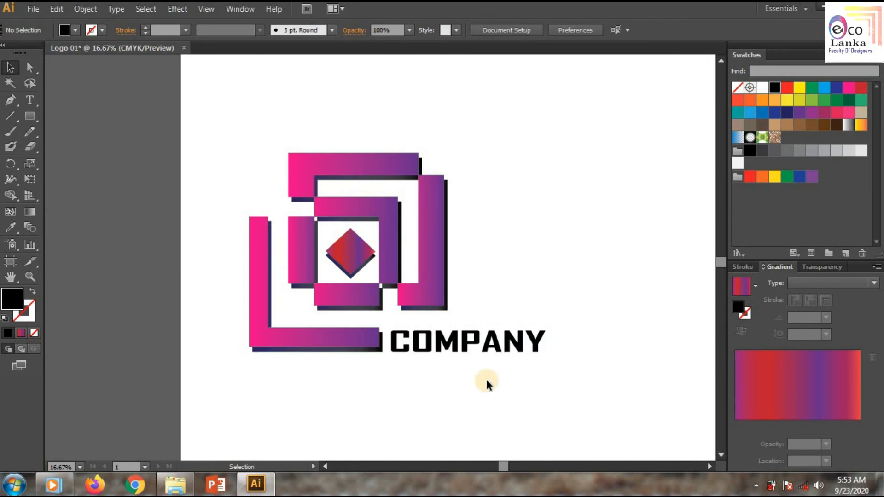
Isolate the lettering group, enlarge only the initial C from its upper-left corner, and exit isolation
{"action": "double_click", "coordinate": [401, 350]}
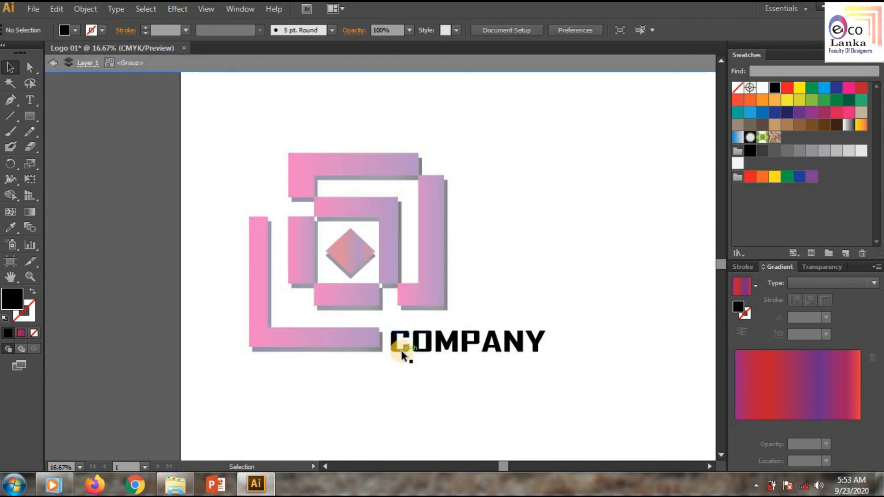
{"action": "left_click", "coordinate": [401, 350]}
{"action": "left_click_drag", "start_coordinate": [390, 329], "coordinate": [386, 322]}
{"action": "left_click", "coordinate": [421, 382]}
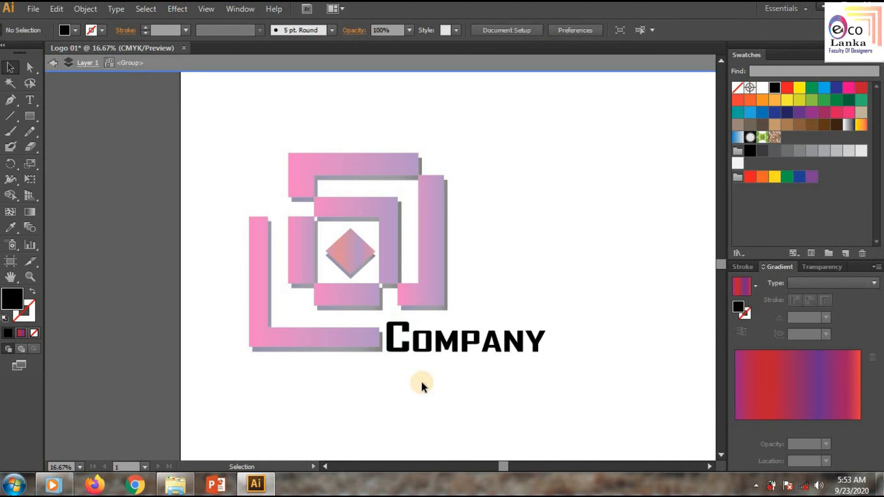
{"action": "double_click", "coordinate": [542, 378]}
{"action": "left_click_drag", "start_coordinate": [425, 343], "coordinate": [425, 341]}
{"action": "left_click", "coordinate": [427, 356]}
{"action": "left_click", "coordinate": [428, 352]}
{"action": "left_click", "coordinate": [526, 388]}
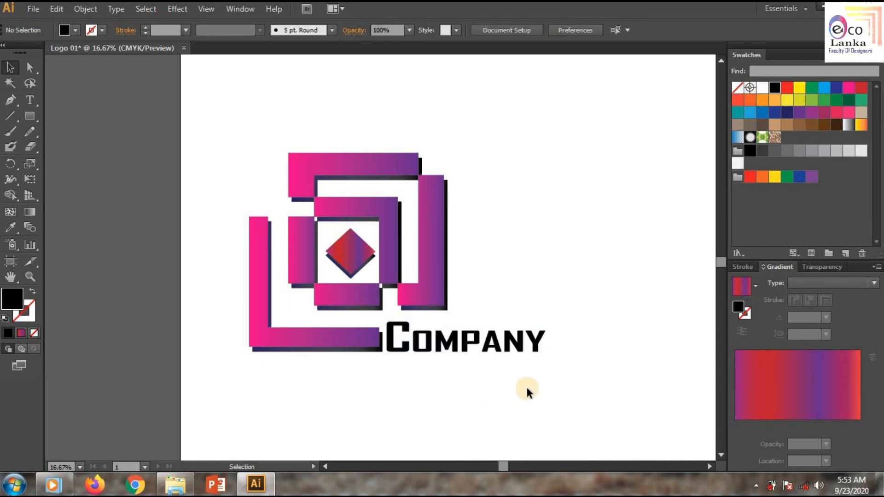
Make the whole Company lettering slightly narrower and shorter, and deselect it
{"action": "left_click", "coordinate": [402, 334]}
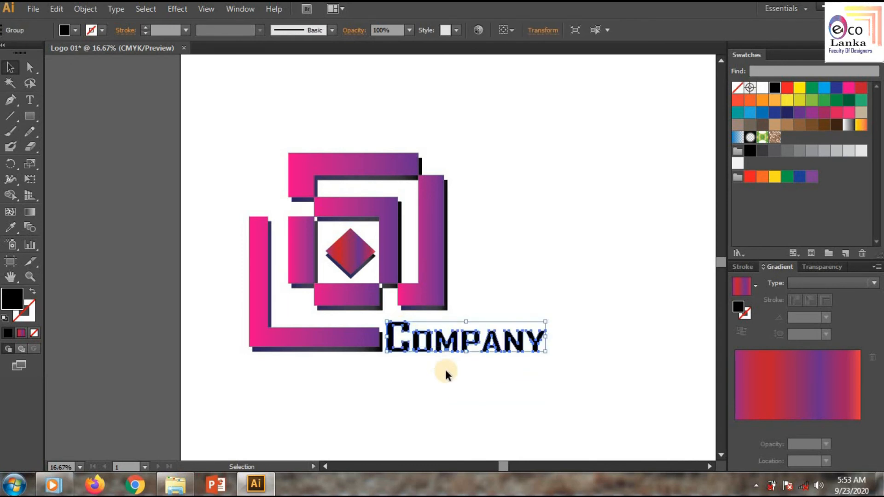
{"action": "left_click_drag", "start_coordinate": [467, 322], "coordinate": [467, 323]}
{"action": "left_click_drag", "start_coordinate": [546, 337], "coordinate": [537, 340]}
{"action": "left_click_drag", "start_coordinate": [461, 322], "coordinate": [461, 329]}
{"action": "left_click", "coordinate": [495, 399]}
Move the logo and the Company lettering together to the centre of the artboard and deselect them
{"action": "left_click_drag", "start_coordinate": [430, 253], "coordinate": [501, 271]}
{"action": "left_click", "coordinate": [650, 356]}
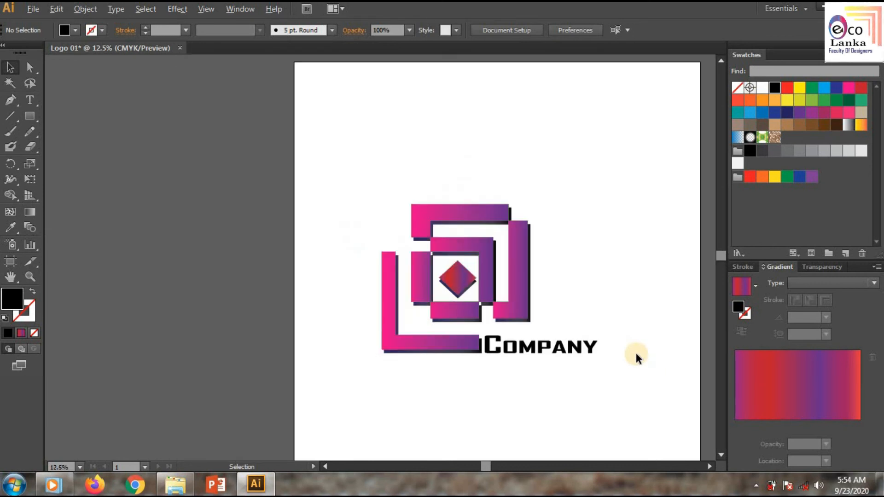
{"action": "key", "text": "ctrl+minus"}
{"action": "key", "text": "ctrl+minus"}
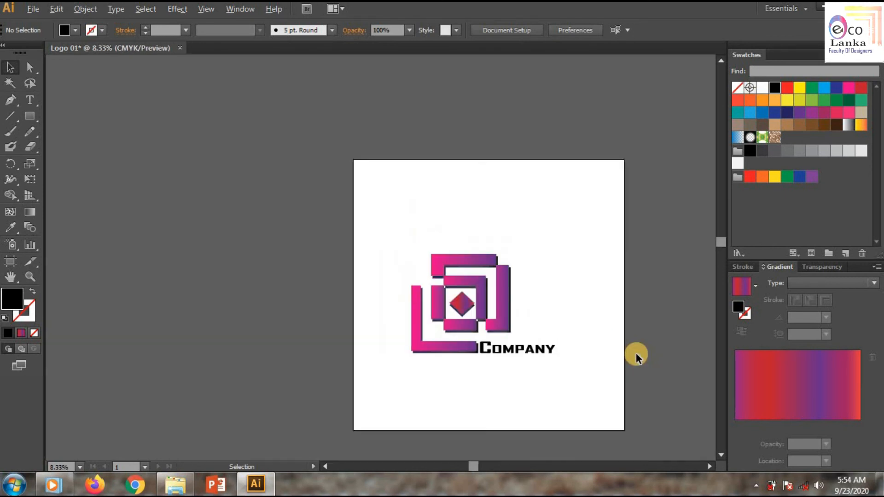
{"action": "left_click_drag", "start_coordinate": [377, 219], "coordinate": [596, 390]}
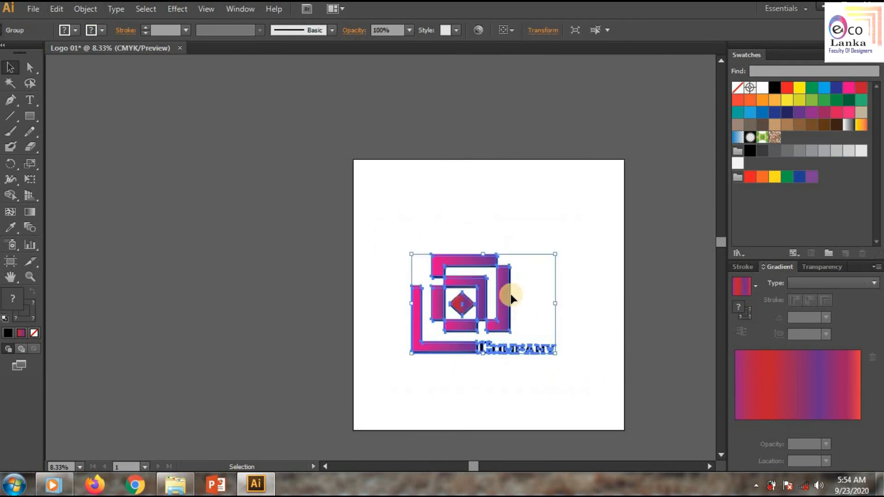
{"action": "left_click_drag", "start_coordinate": [504, 293], "coordinate": [513, 268]}
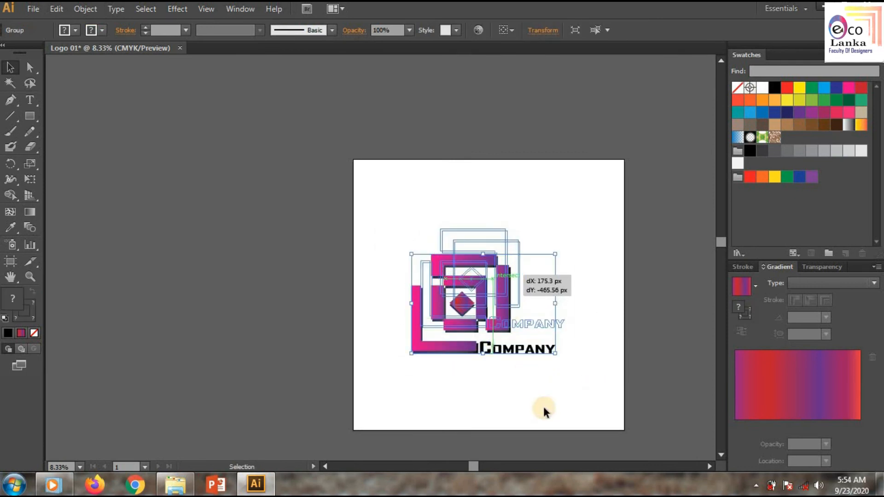
{"action": "left_click", "coordinate": [548, 399]}
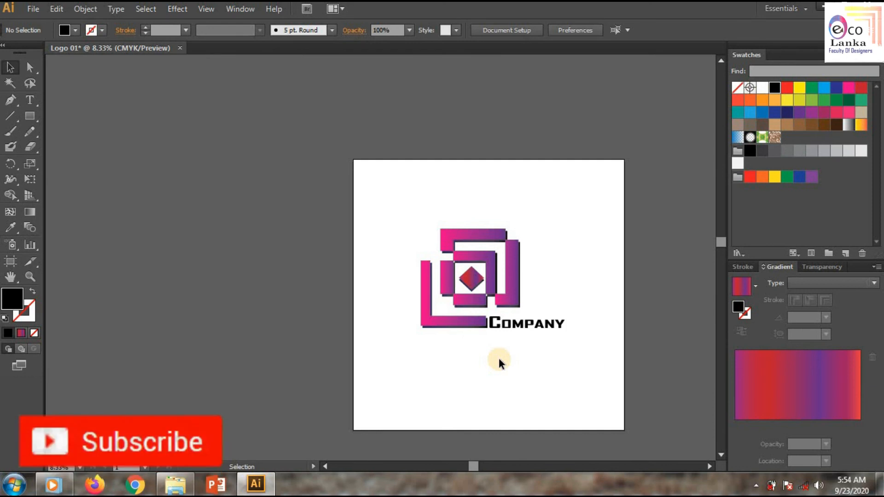
Start exporting the artwork and choose the IllustratorFMT folder inside the desktop's A.I folder as the destination
{"action": "scroll", "coordinate": [497, 374], "scroll_direction": "up", "scroll_amount": 2}
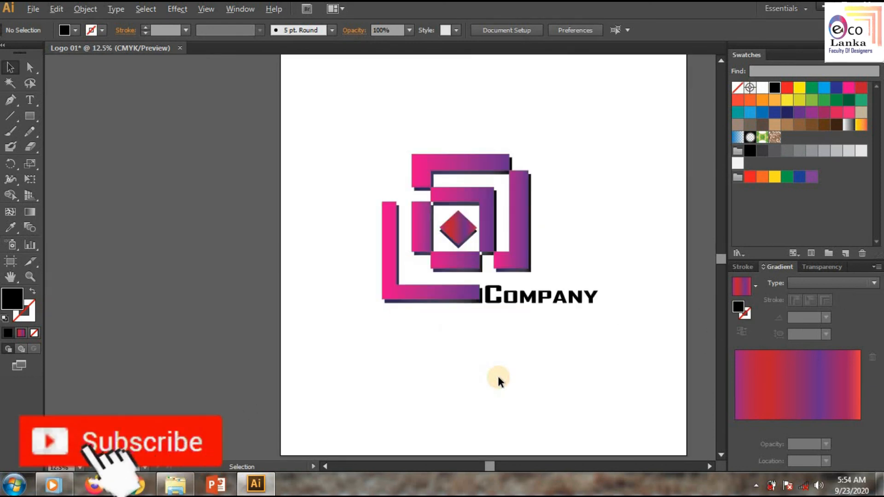
{"action": "left_click_drag", "start_coordinate": [723, 266], "coordinate": [724, 246]}
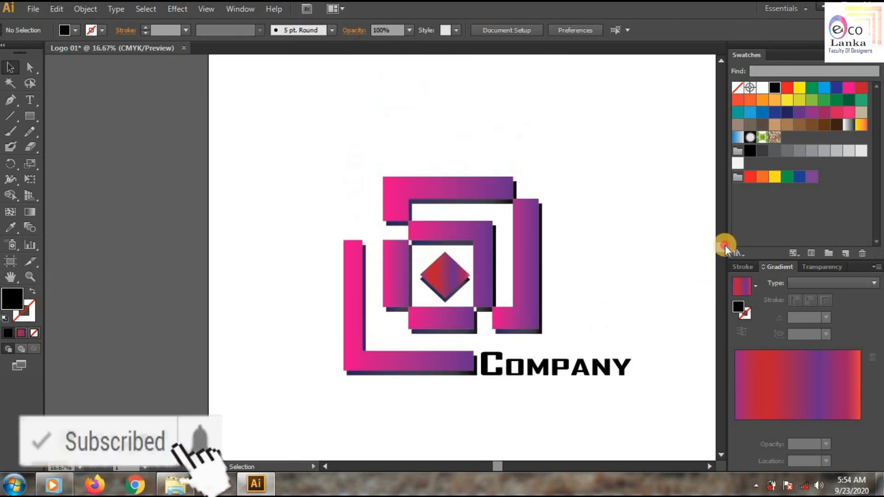
{"action": "left_click_drag", "start_coordinate": [498, 466], "coordinate": [499, 430]}
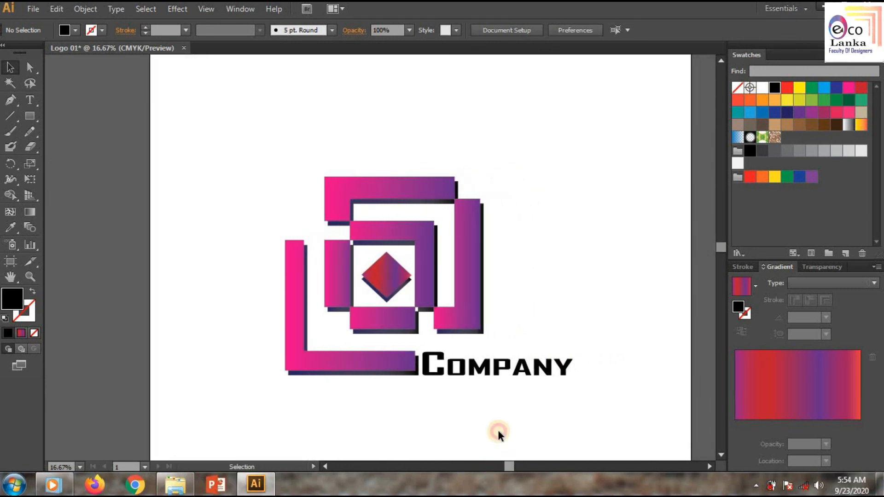
{"action": "left_click", "coordinate": [30, 8]}
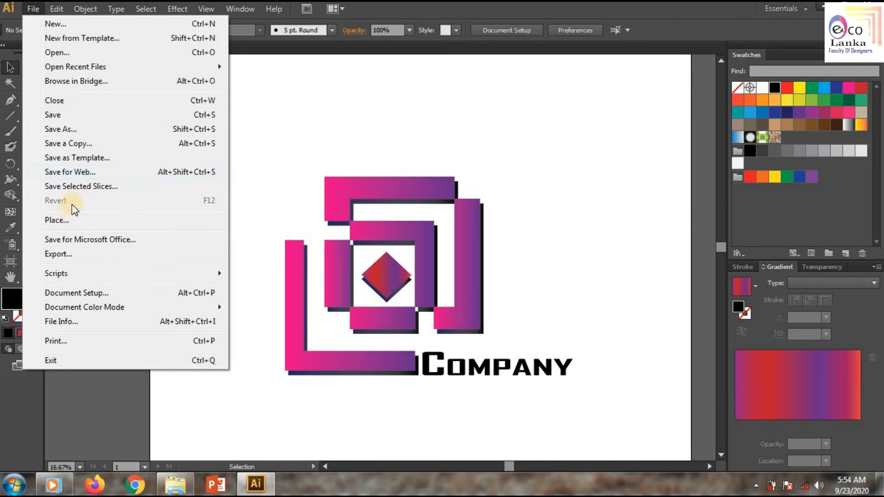
{"action": "left_click", "coordinate": [59, 254]}
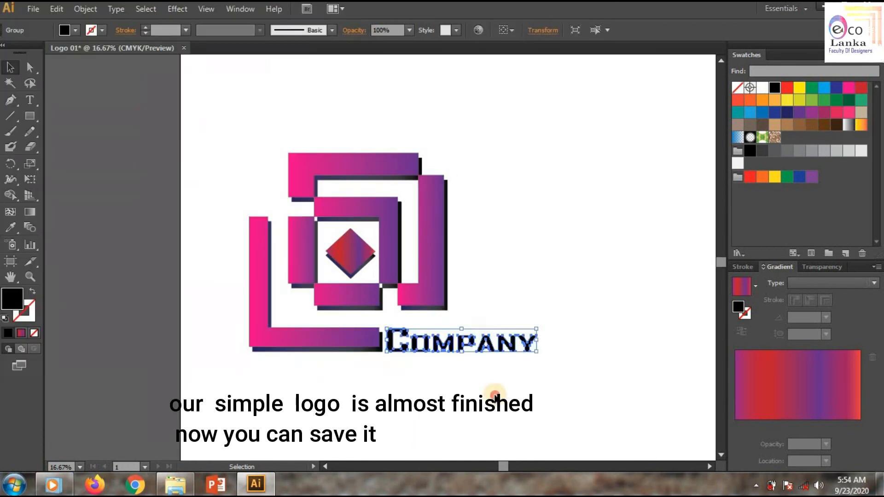
{"action": "key", "text": "ctrl+a"}
{"action": "right_click", "coordinate": [442, 258]}
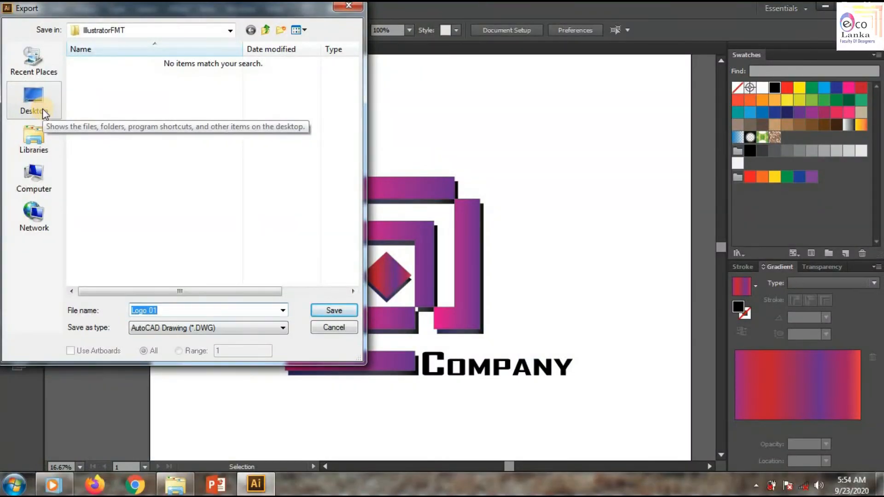
{"action": "left_click", "coordinate": [42, 109]}
{"action": "scroll", "coordinate": [278, 164], "scroll_direction": "down", "scroll_amount": 2}
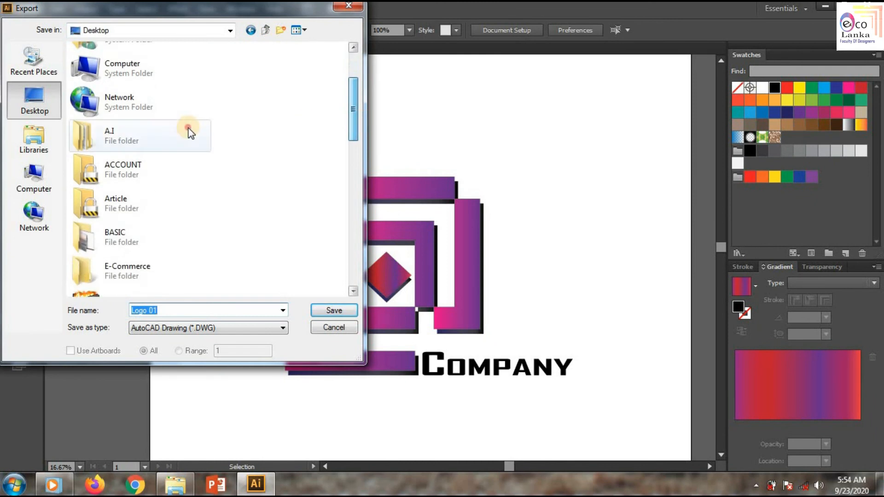
{"action": "double_click", "coordinate": [188, 126]}
{"action": "double_click", "coordinate": [143, 90]}
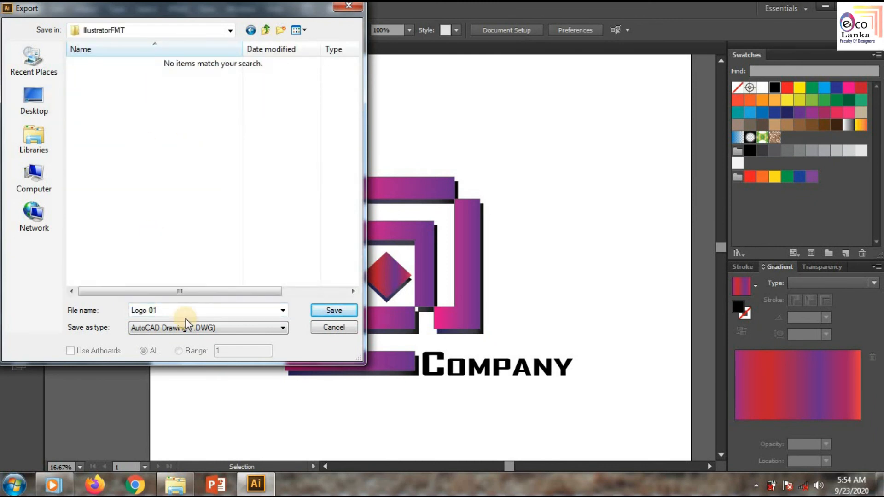
Export the artwork as a JPEG named Logo 01 with the CMYK colour model, quality 8 (Maximum) and High (300 ppi) resolution
{"action": "left_click", "coordinate": [321, 311]}
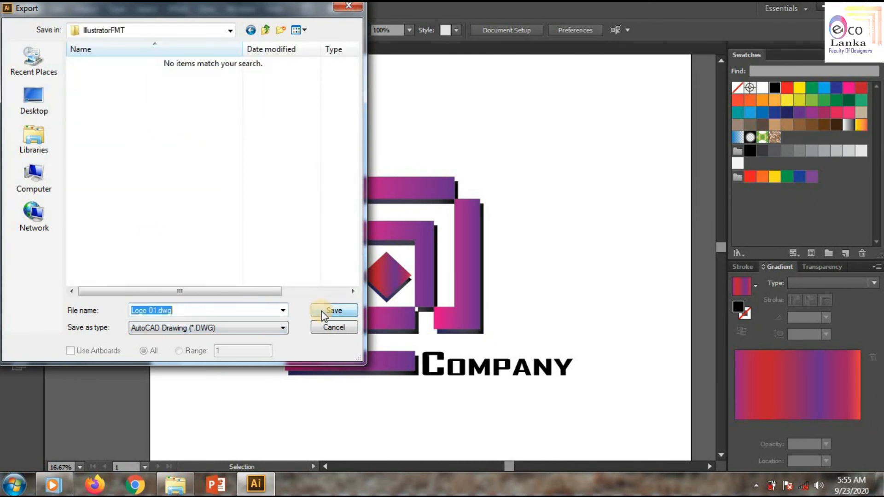
{"action": "left_click", "coordinate": [230, 328]}
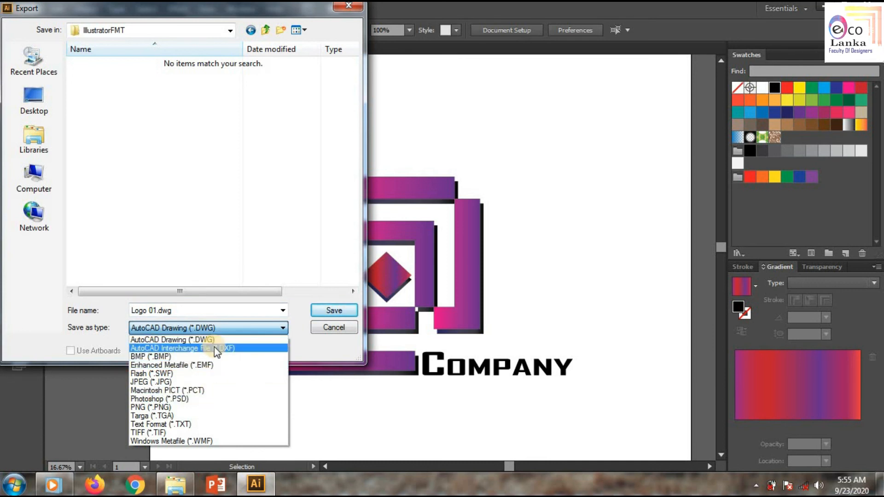
{"action": "left_click", "coordinate": [203, 382]}
{"action": "left_click", "coordinate": [332, 311]}
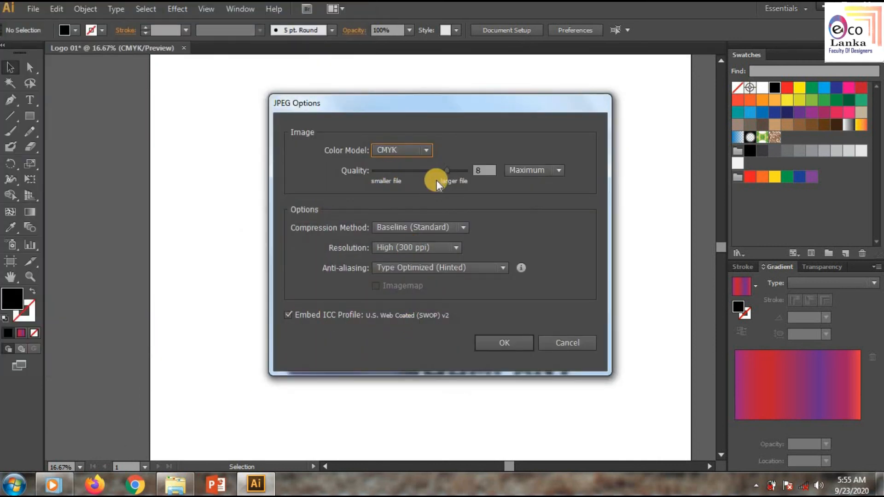
{"action": "left_click", "coordinate": [503, 345]}
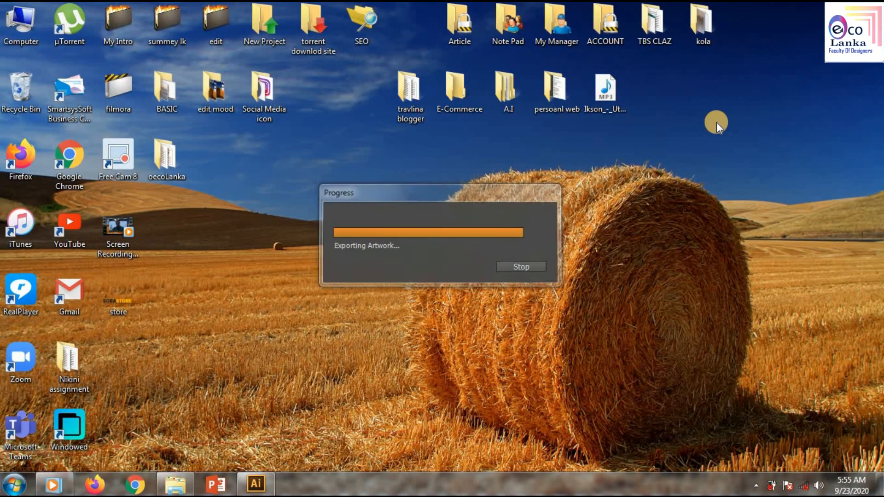
Open the exported Logo 01 image in Windows Photo Viewer from the IllustratorFMT folder inside the desktop's A.I folder
{"action": "double_click", "coordinate": [509, 95]}
{"action": "double_click", "coordinate": [380, 208]}
{"action": "double_click", "coordinate": [381, 209]}
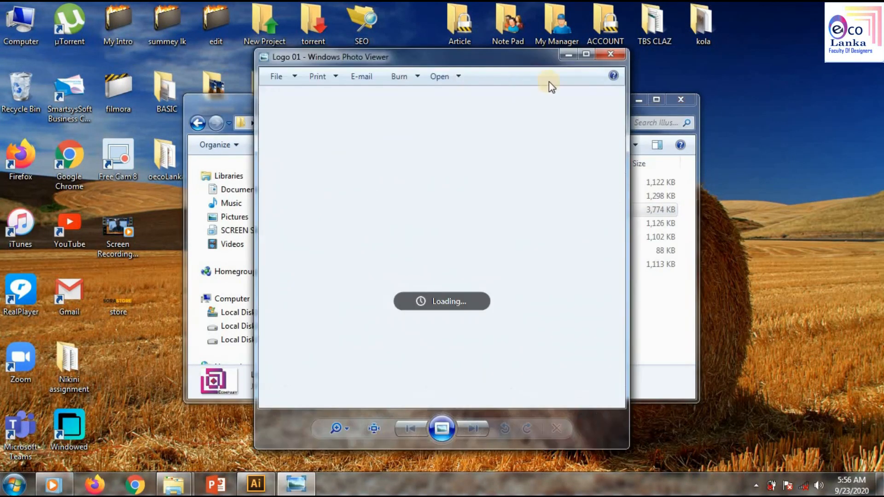